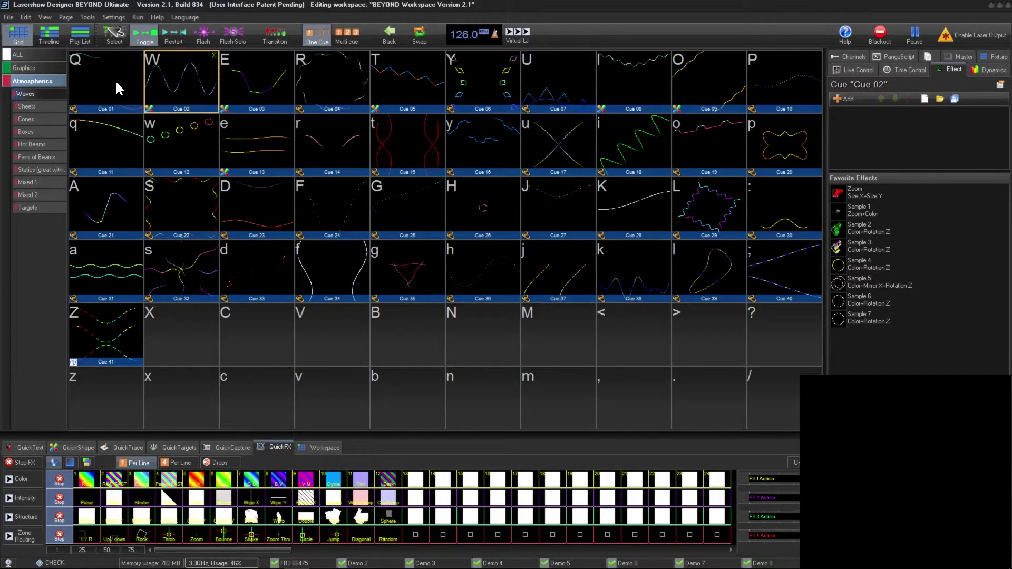
Play Cue 02 and preview the Sheets, Cones and Boxes cue pages
click(162, 64)
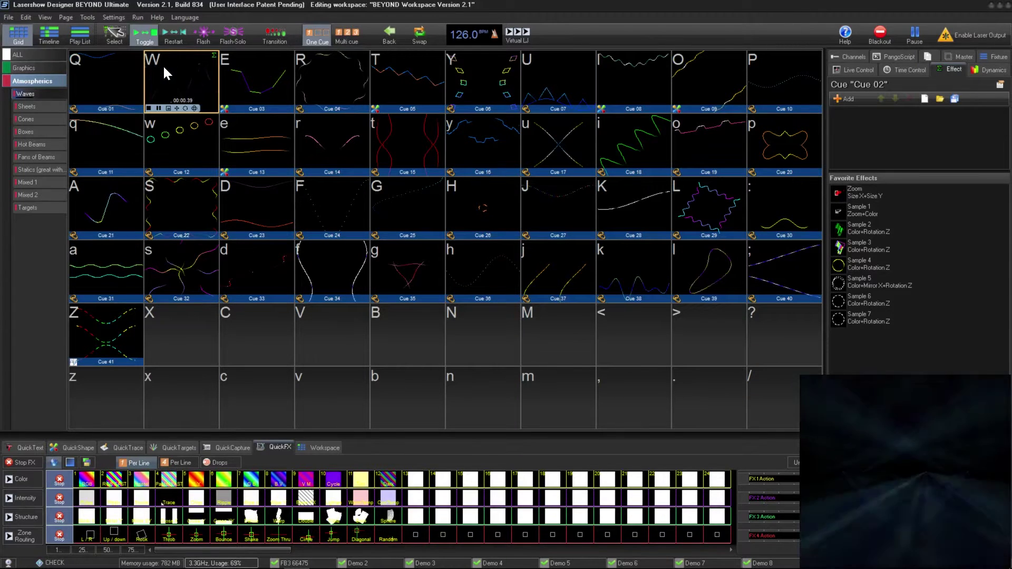
click(24, 106)
click(38, 119)
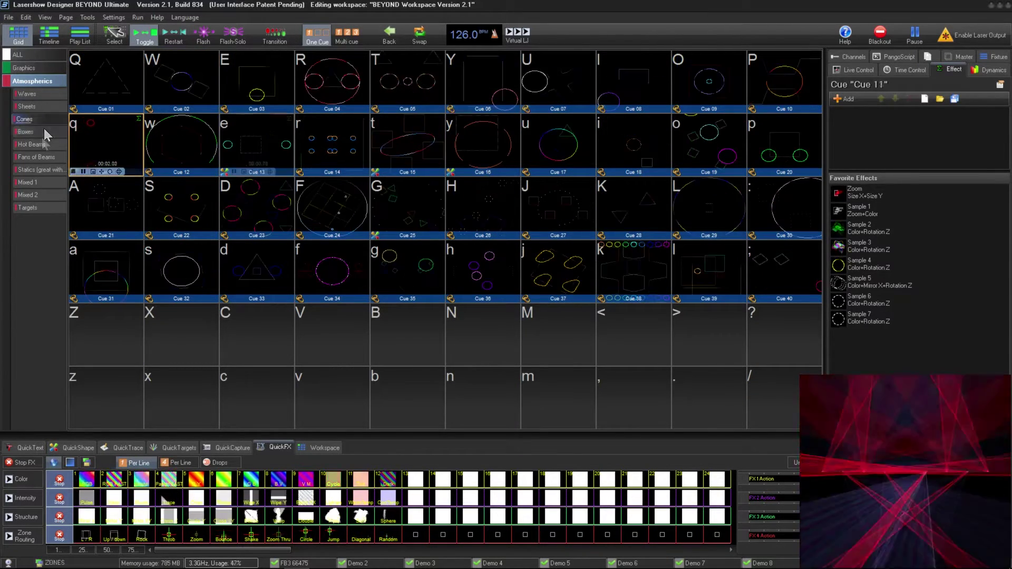
click(38, 133)
On the Fans of Beams page play Cues 22 and 23, then show the Statics cues
click(37, 157)
click(182, 194)
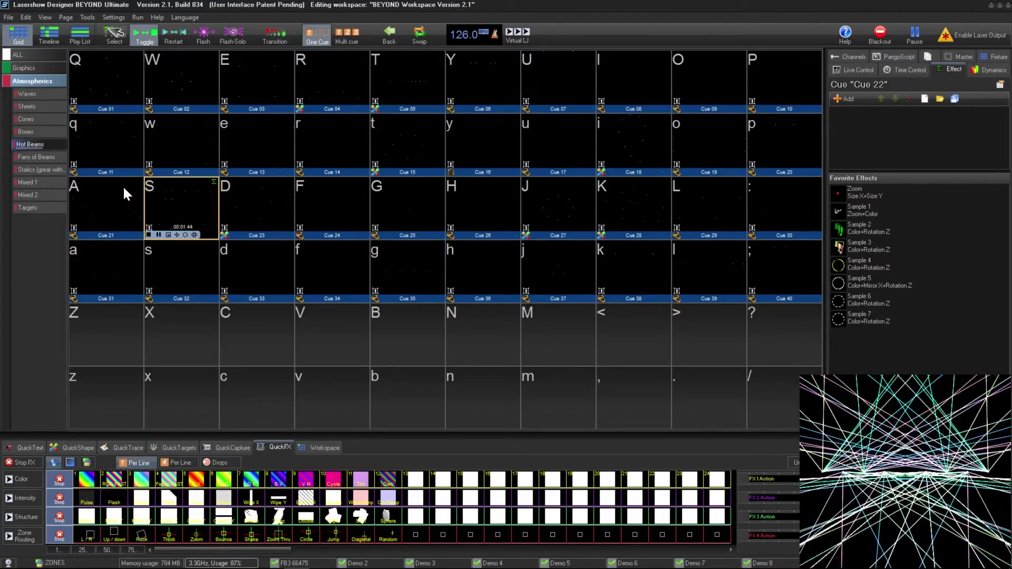
click(225, 199)
click(29, 170)
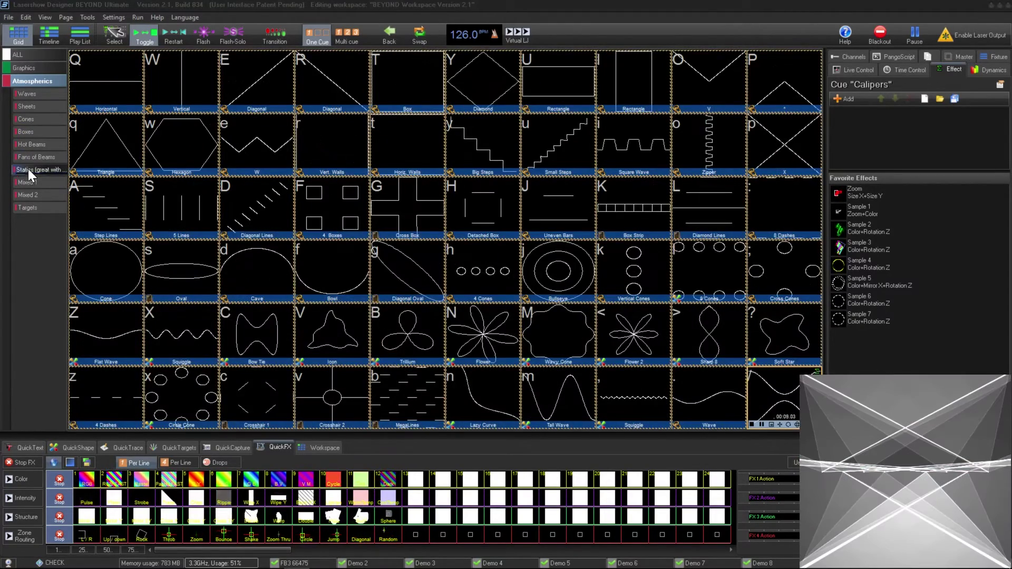
click(9, 17)
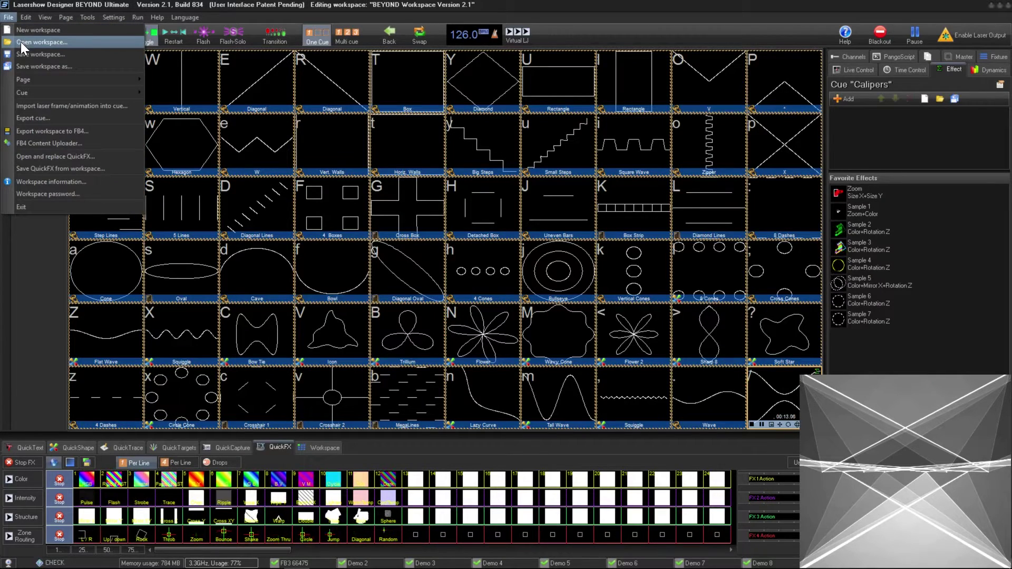
Load the other workspace, discarding unsaved changes to the current one
click(20, 42)
click(500, 303)
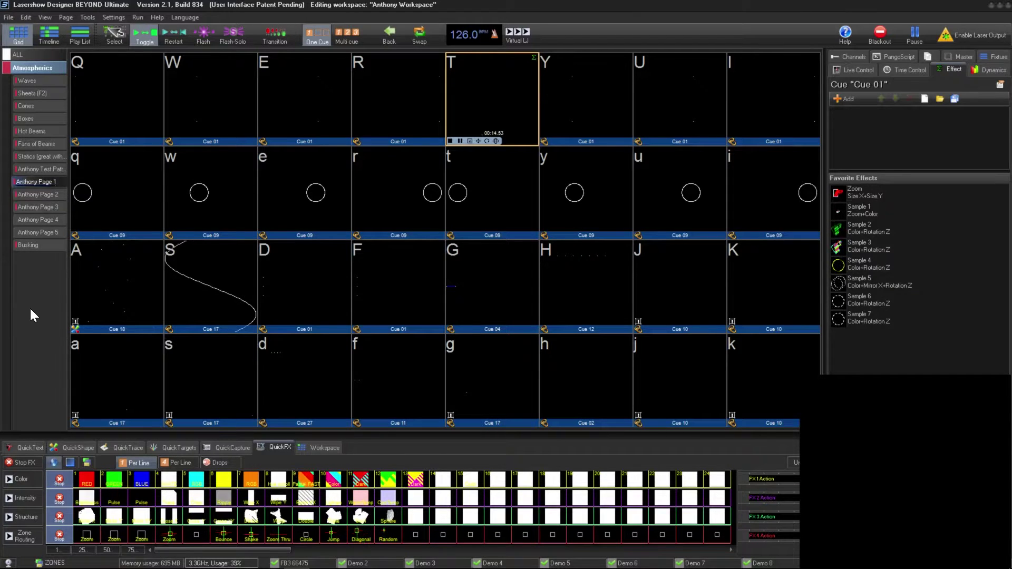
Trigger the cues in cells T, U and Y twice in a row
key(t)
key(u)
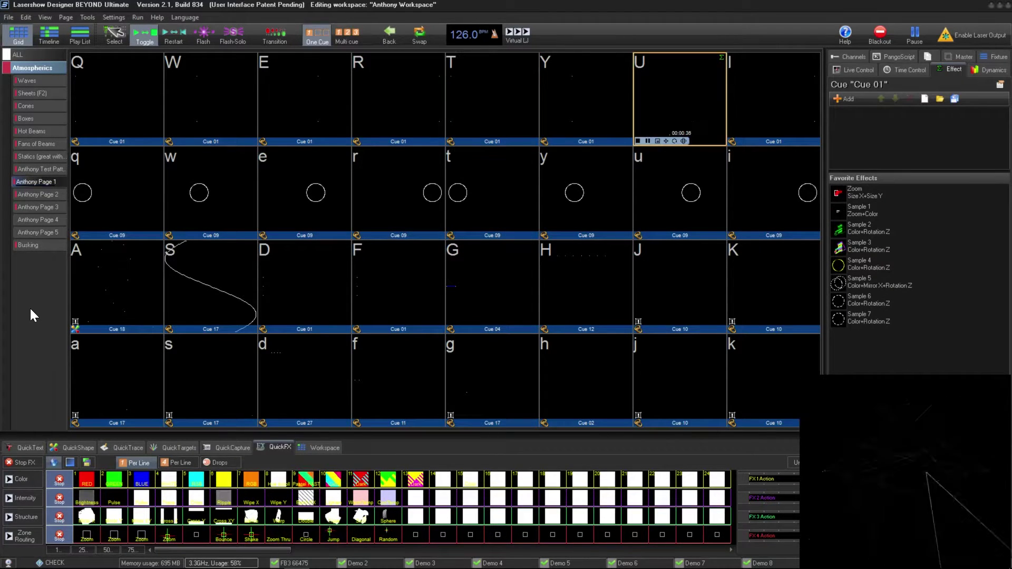
key(y)
key(t)
key(u)
key(y)
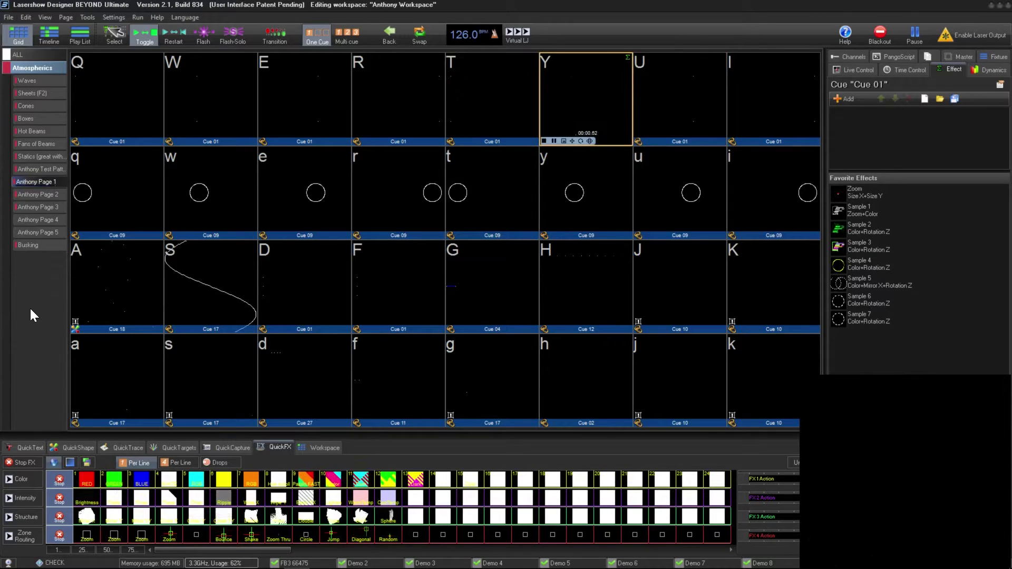
Play Cue 12 in H, Cue 04 in G, then Cue 17 in S
key(h)
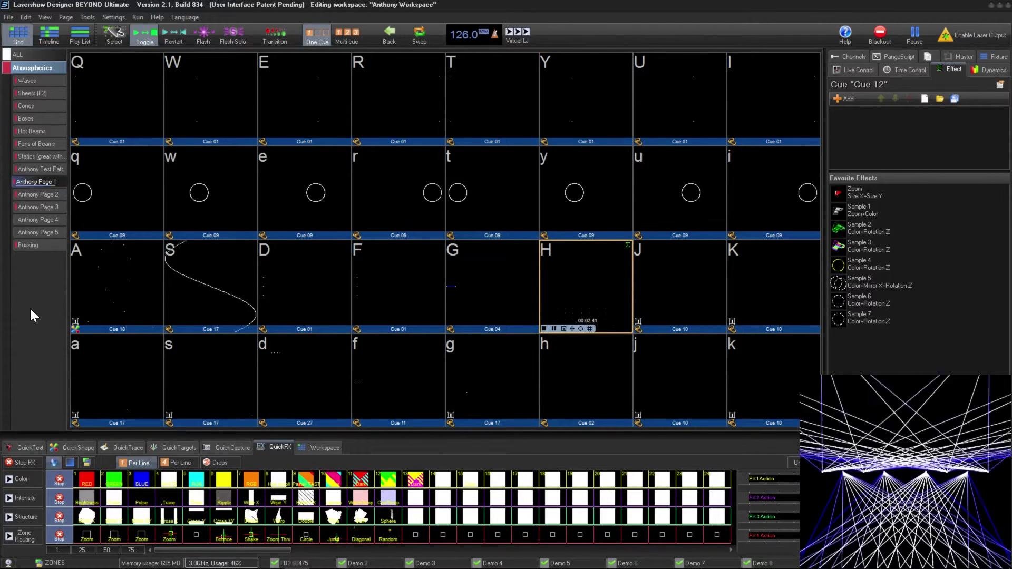
key(g)
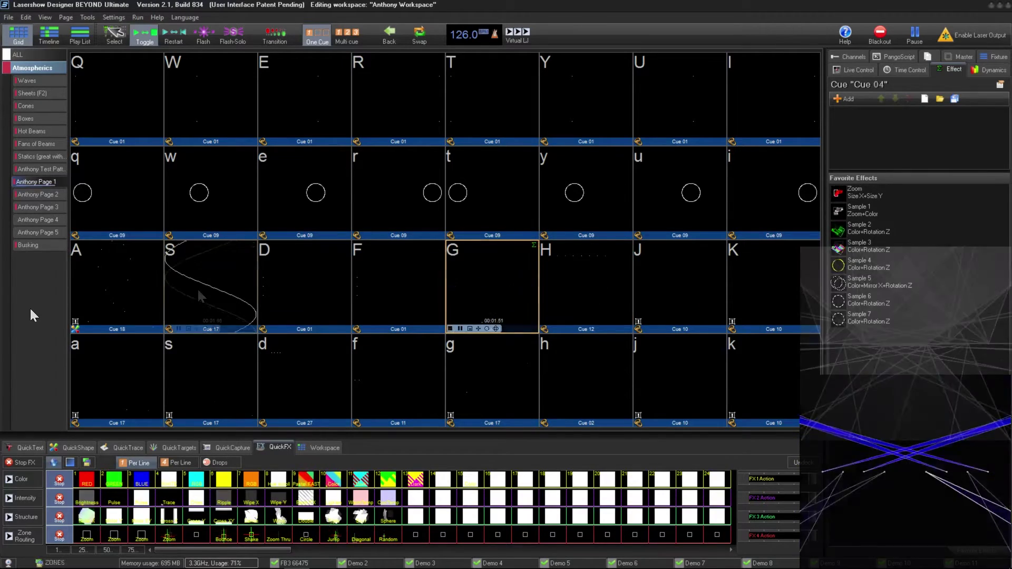
click(191, 298)
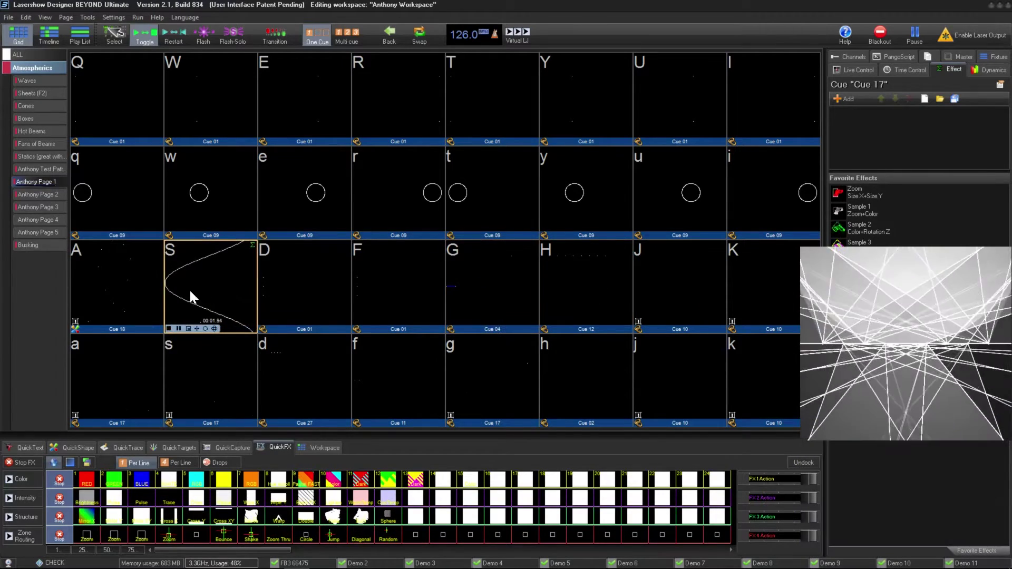
Try the QuickFX RED, Zoom and brightness pulsing effects, then turn the brightness pulsing off
click(89, 484)
click(168, 535)
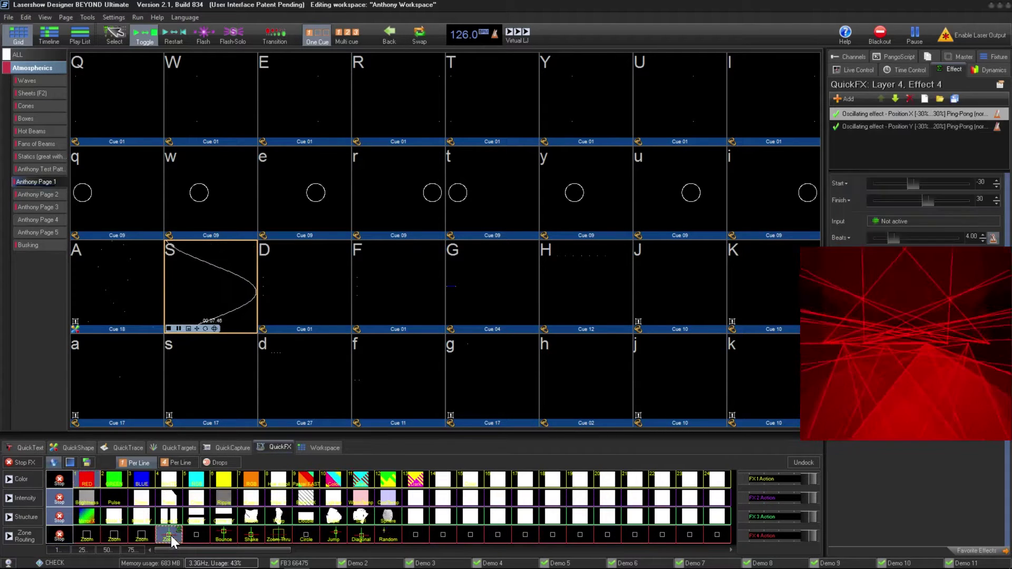
click(123, 502)
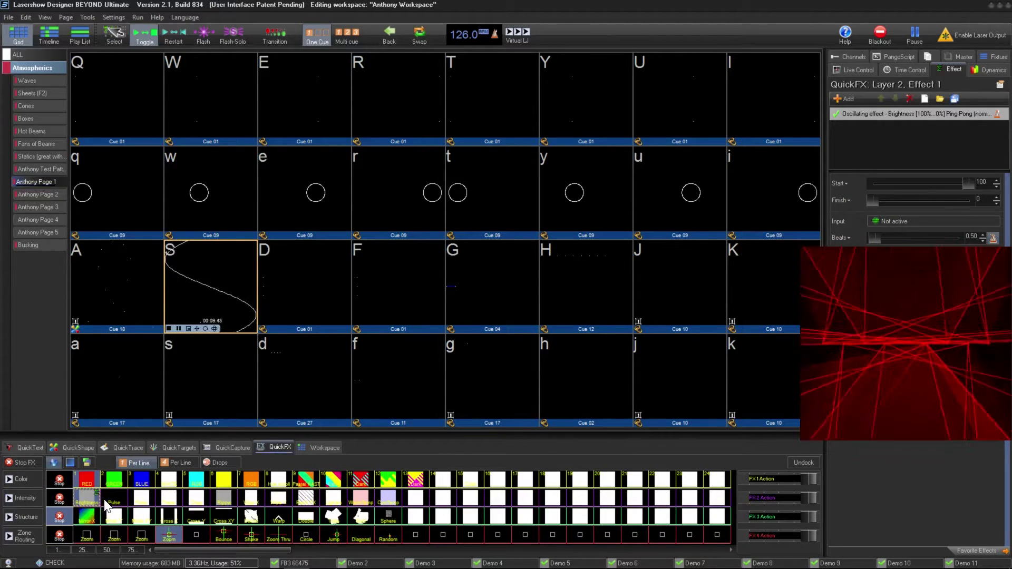
click(87, 499)
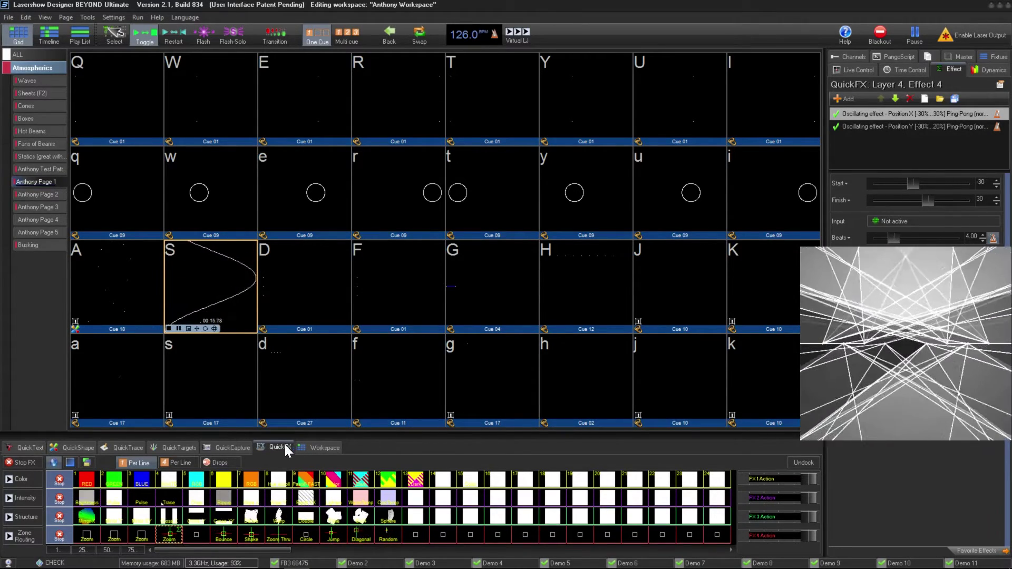
Reapply RED, fade it with the FX1 Action slider, then stop the colour effects
click(85, 481)
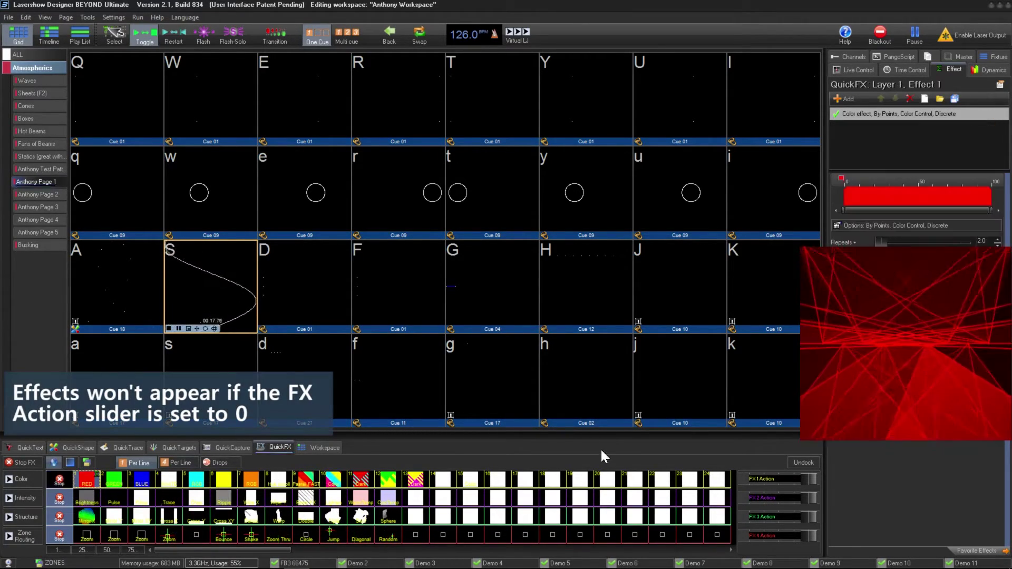
mouse_move(816, 476)
mouse_down()
mouse_move(755, 480)
mouse_move(827, 478)
mouse_up()
click(60, 481)
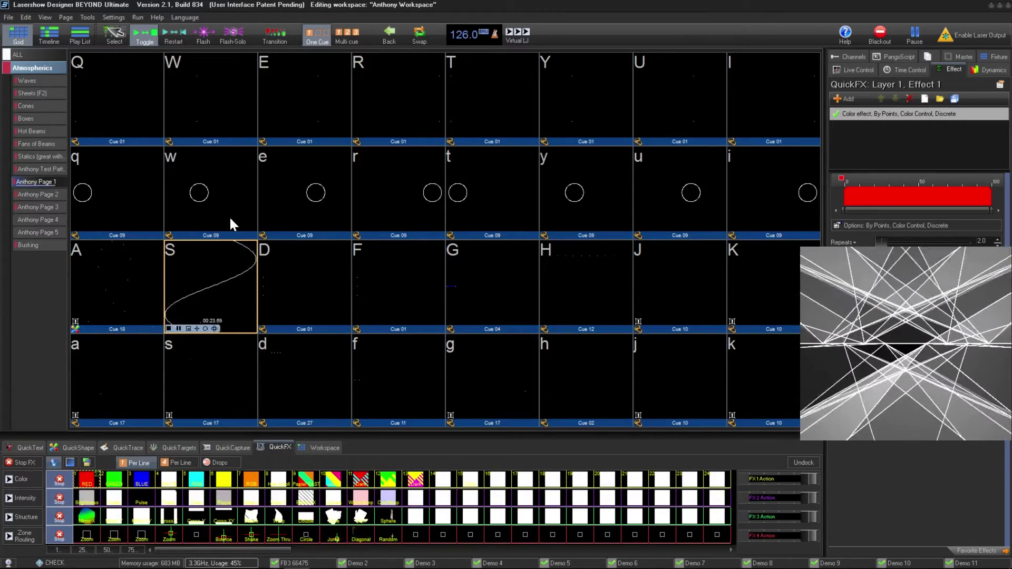
click(205, 295)
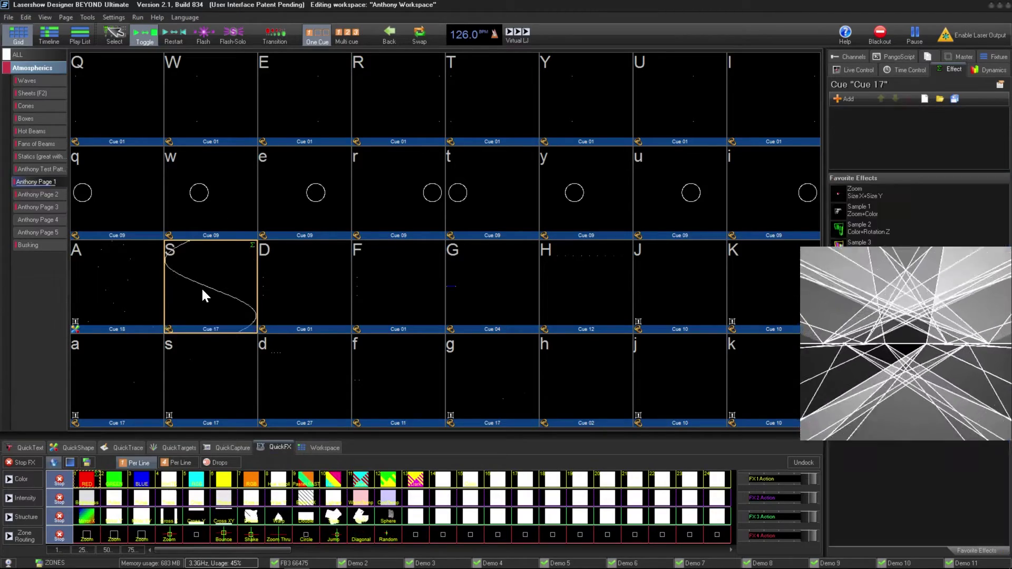
Add a colour effect to Cue 17 mapped By Y axis, removing the green gradient point
click(857, 100)
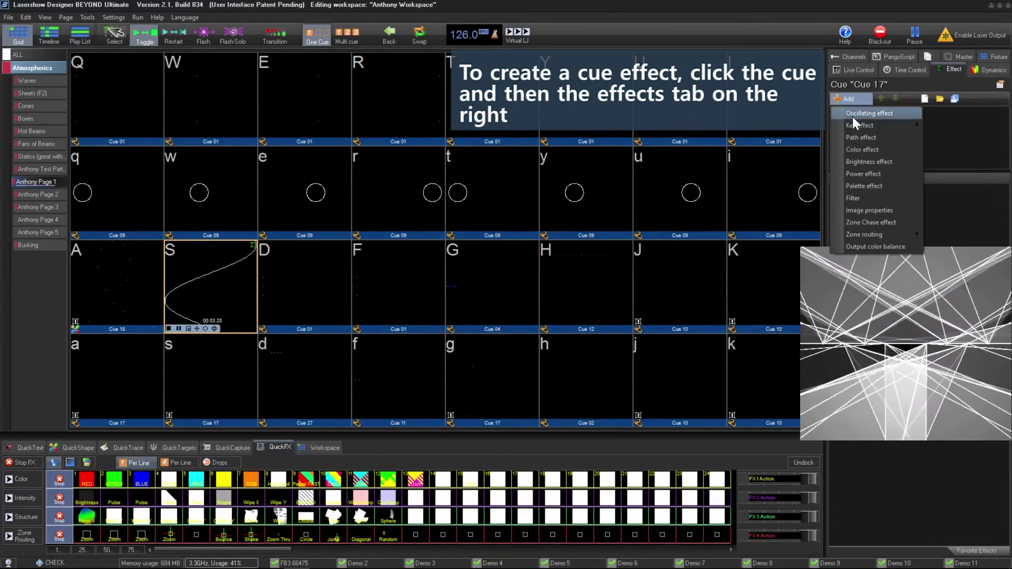
click(855, 150)
click(863, 225)
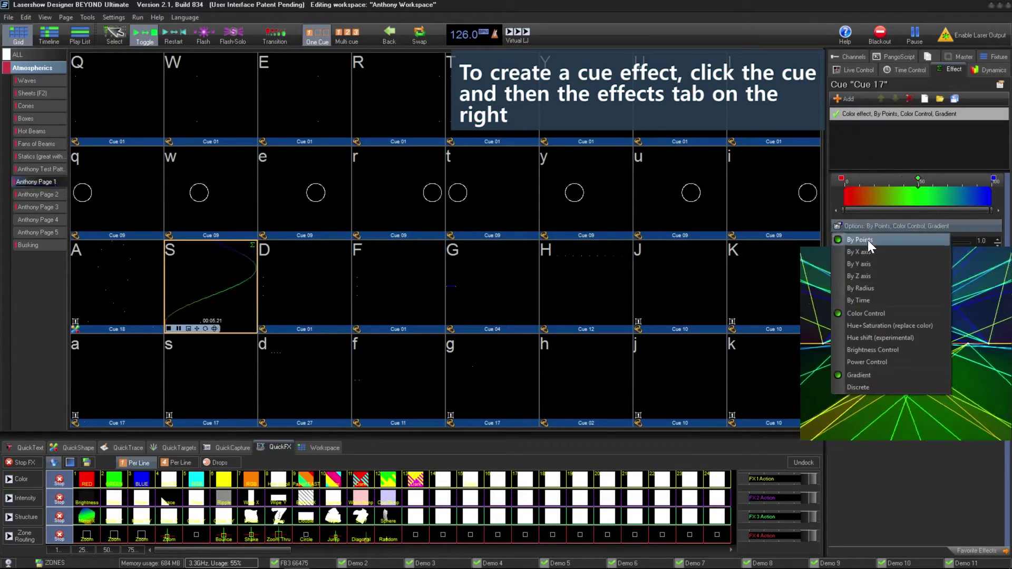
click(865, 266)
right_click(918, 179)
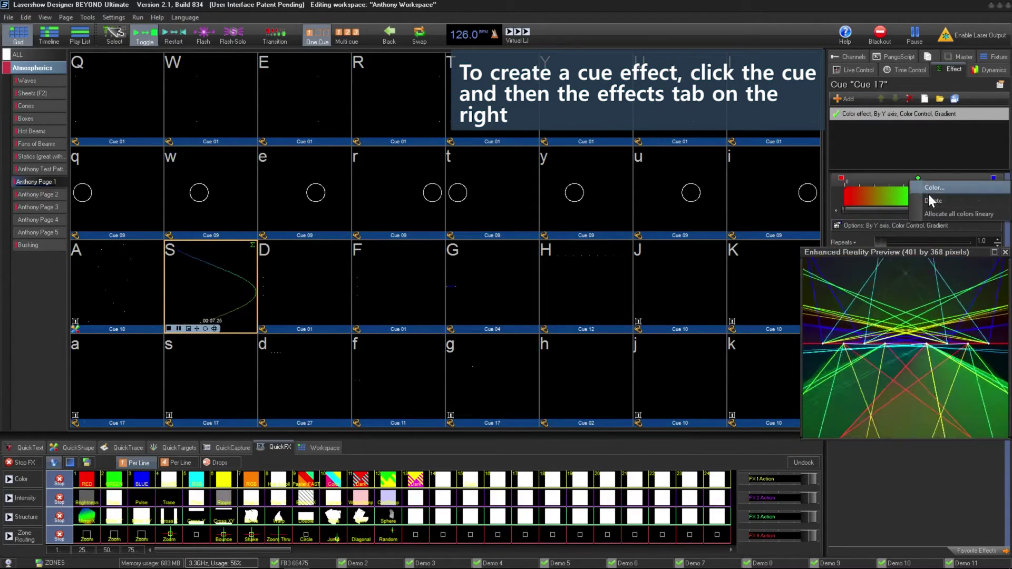
click(929, 194)
Toggle the colour effect off and on and restart Cue 17 to compare
click(837, 114)
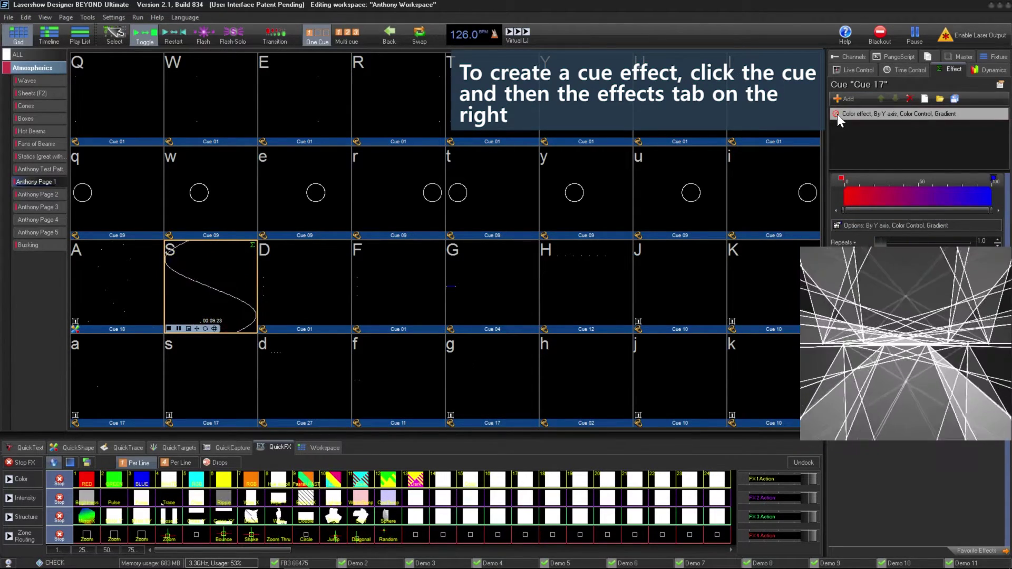
click(836, 114)
click(200, 276)
click(199, 277)
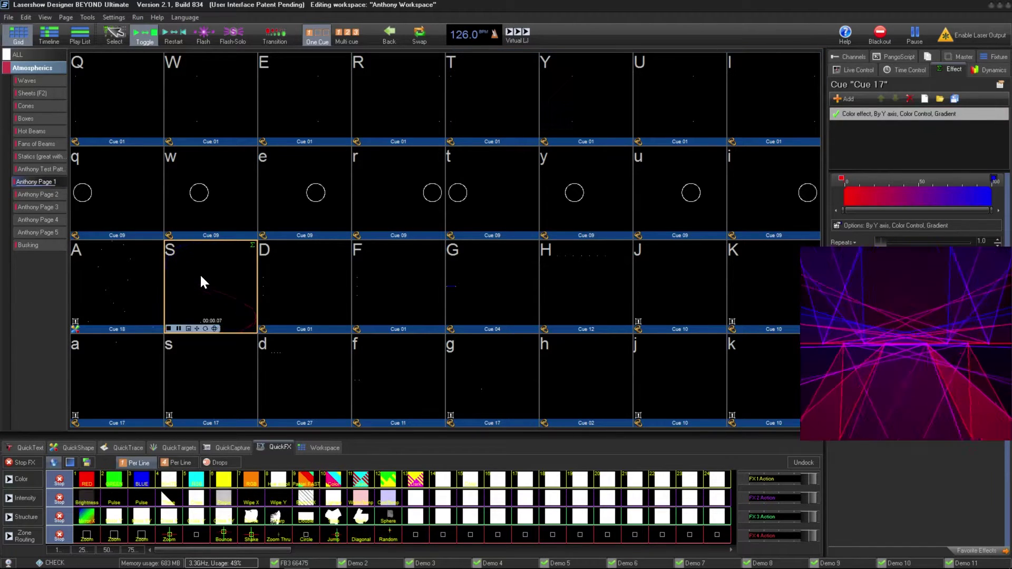
Add an oscillating Zoom effect to Cue 17
click(862, 103)
mouse_move(912, 116)
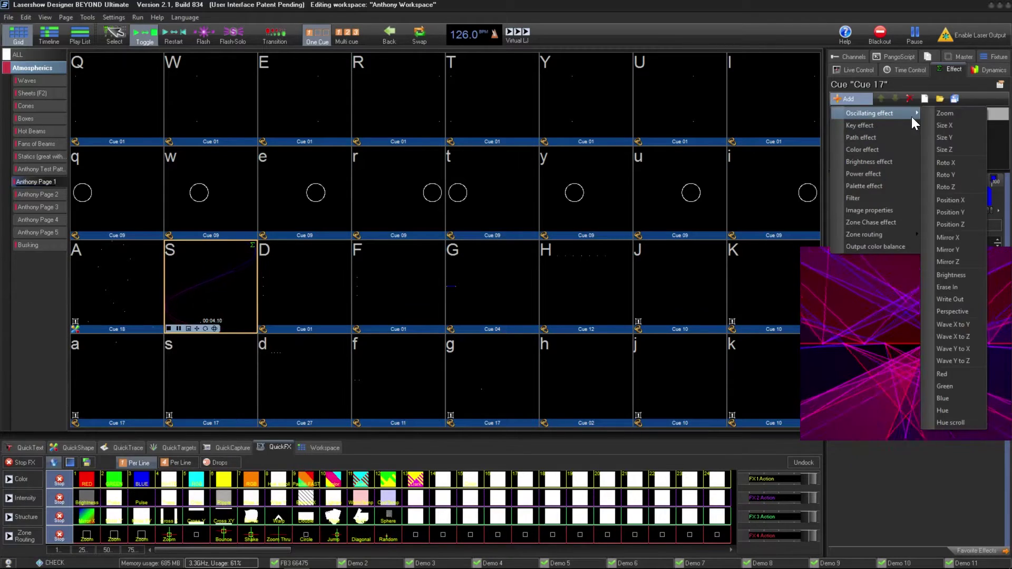
click(951, 116)
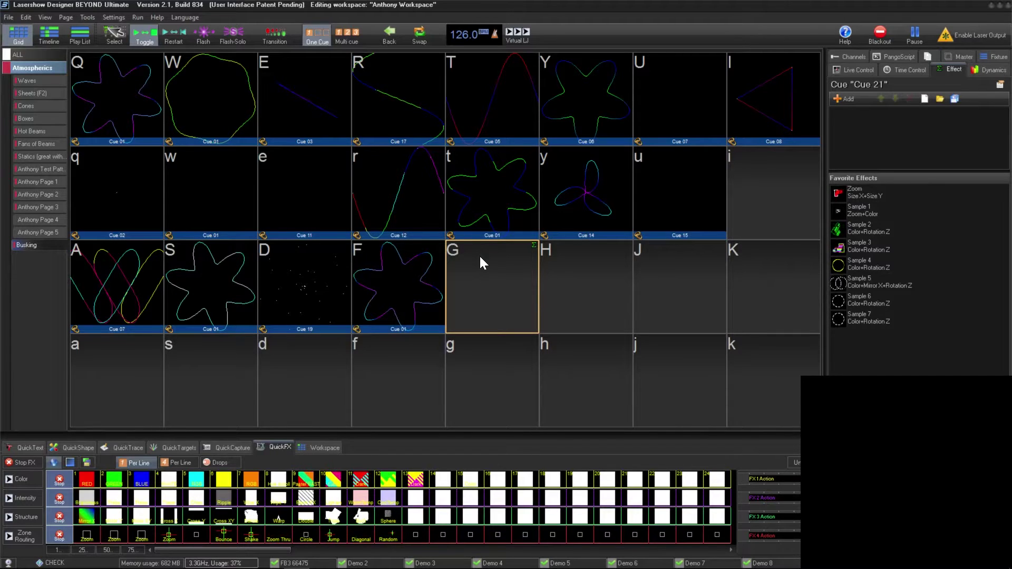
right_click(480, 257)
Create a new synthesized image in cell G with destinations Aerial 1–8
mouse_move(536, 268)
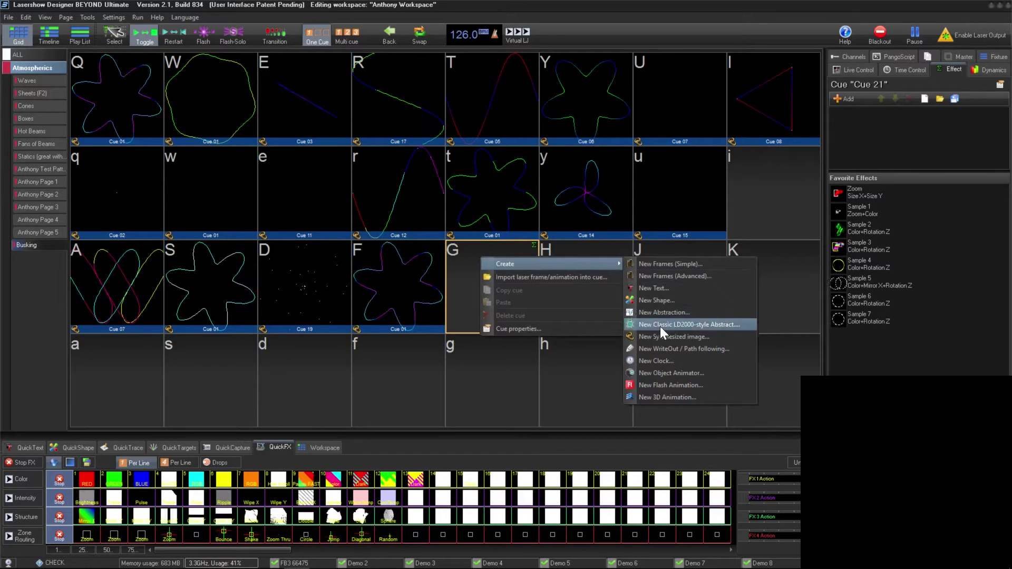
click(650, 335)
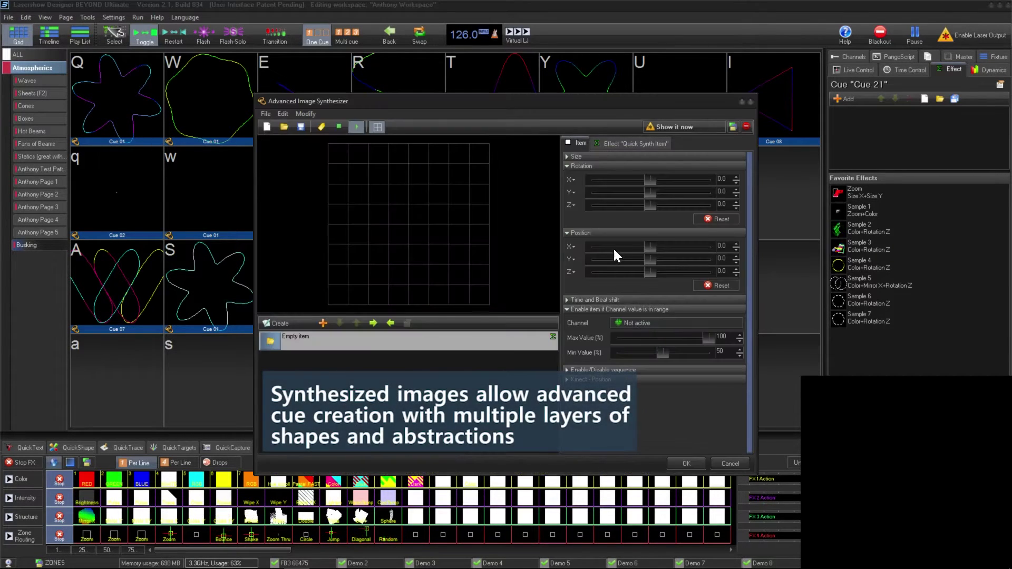
click(732, 126)
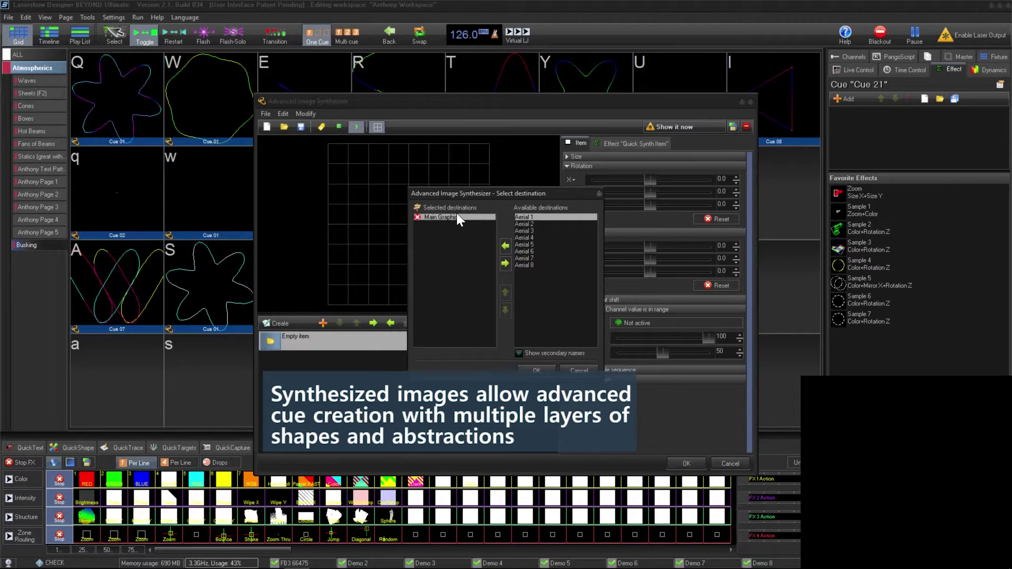
double_click(537, 218)
double_click(536, 218)
double_click(537, 218)
double_click(537, 218)
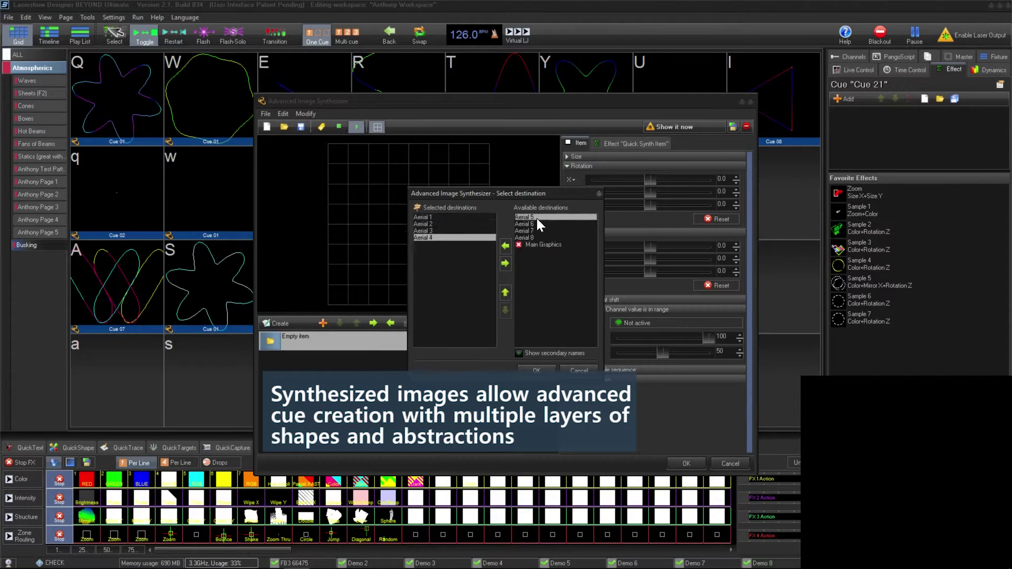
double_click(537, 218)
double_click(537, 218)
double_click(537, 218)
double_click(537, 219)
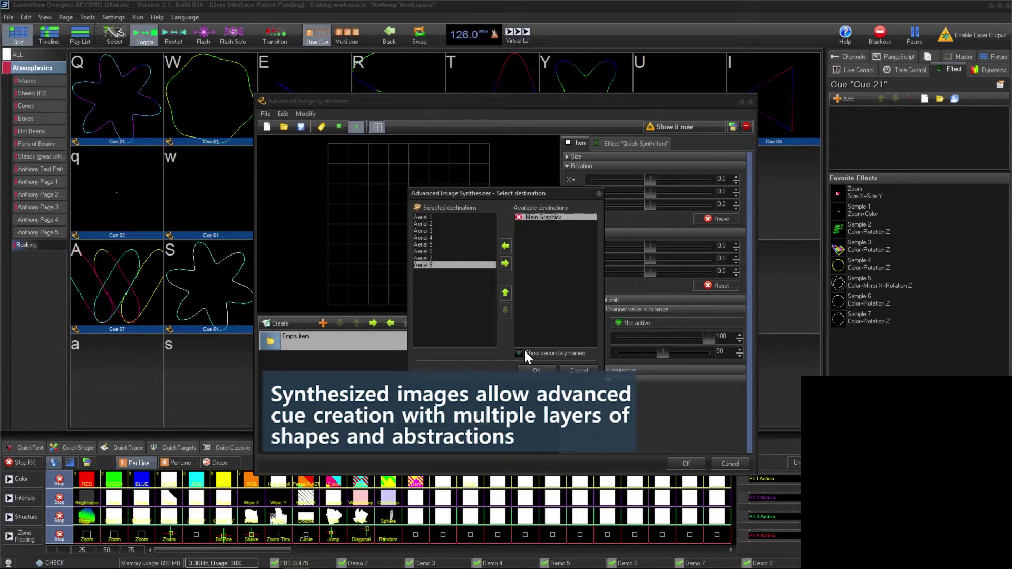
click(534, 370)
Add a new shape layer to the image and make the circle a dotted outline
click(277, 323)
click(334, 359)
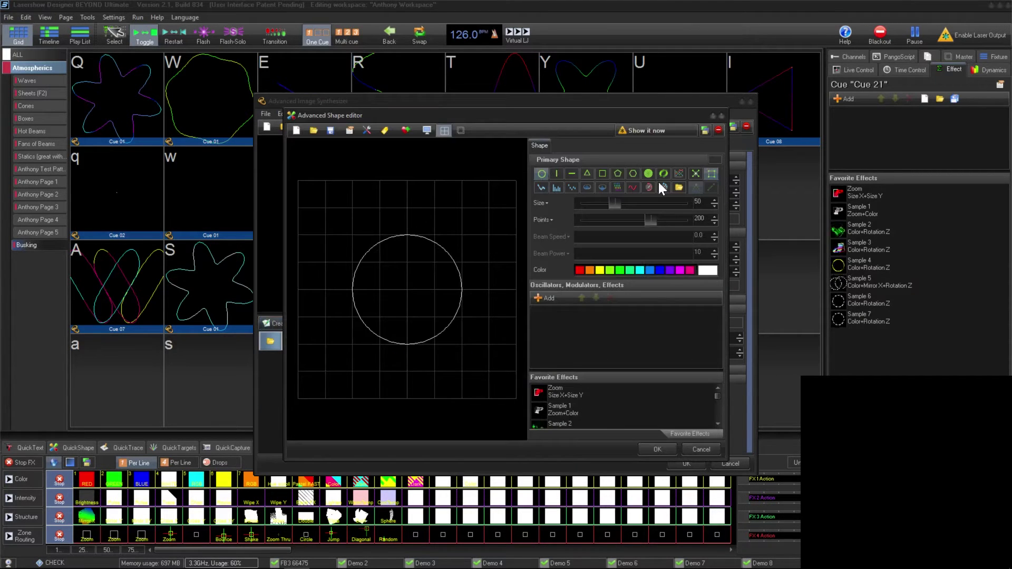
click(697, 176)
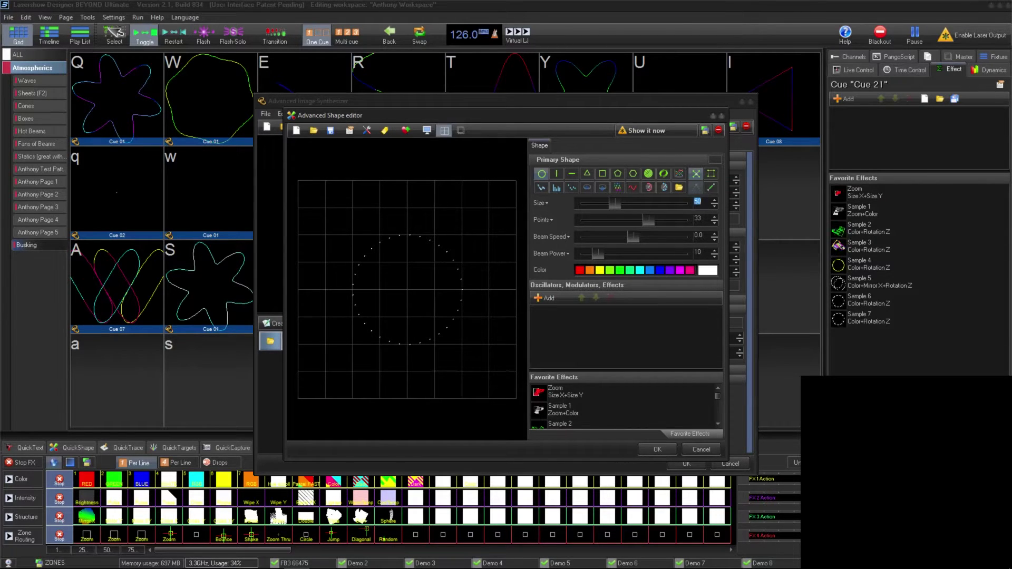
Set the dotted circle's size to 30 and reduce it to 10 points
text(30)
drag(654, 220, 590, 228)
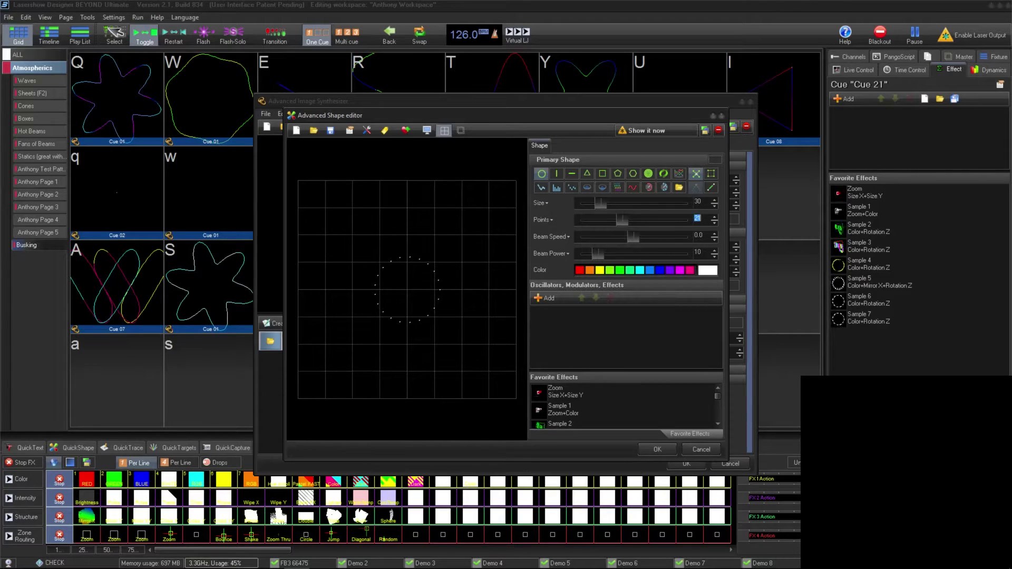
drag(624, 219, 605, 223)
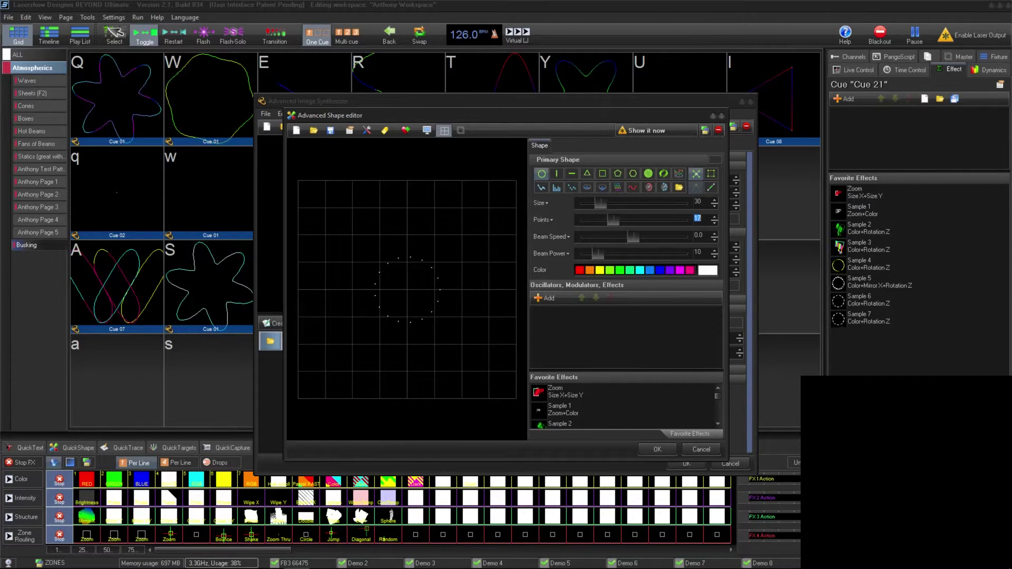
click(548, 297)
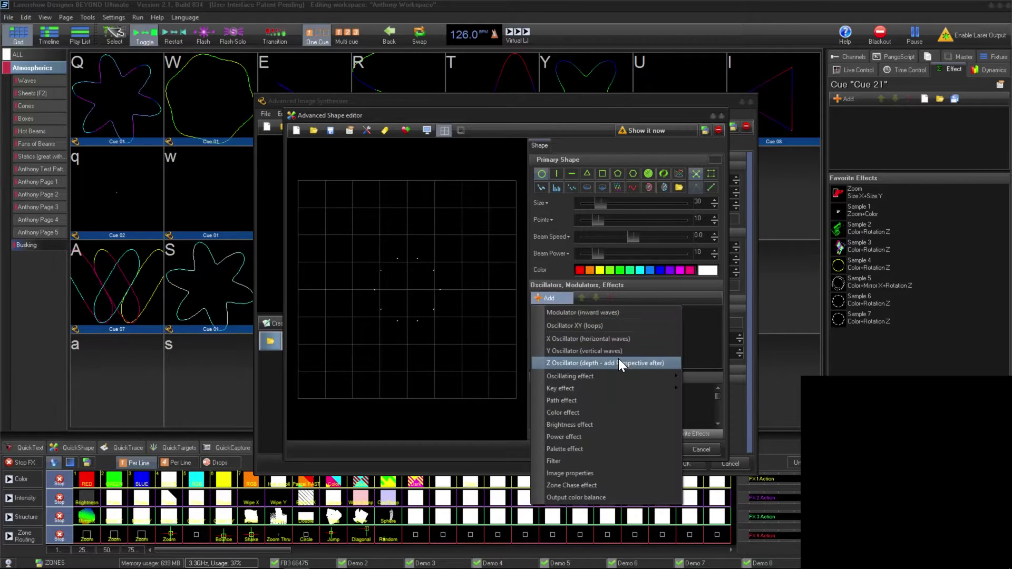
mouse_move(613, 389)
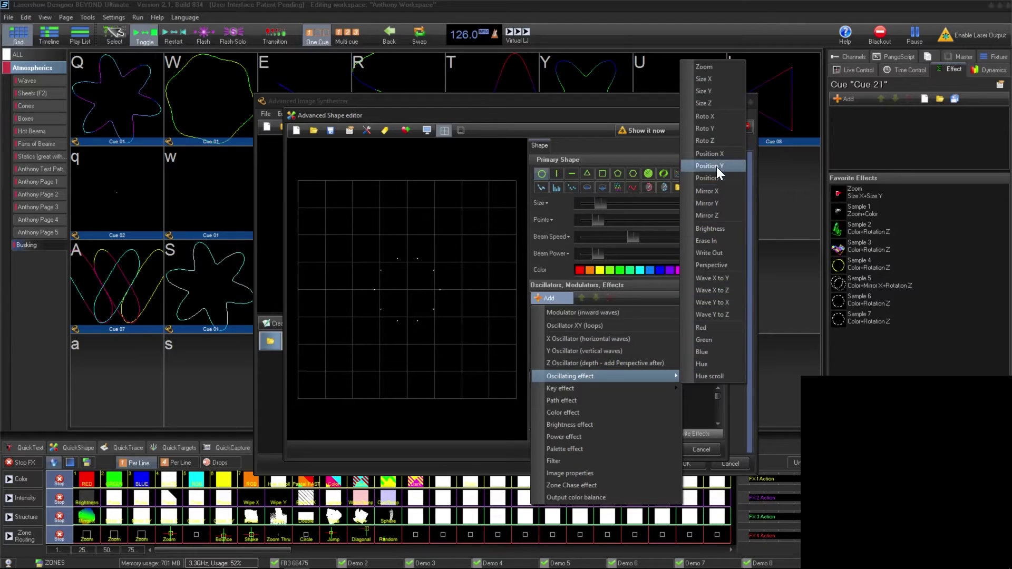
Add an oscillating Zoom effect starting at 50% with Linear waveform
click(705, 66)
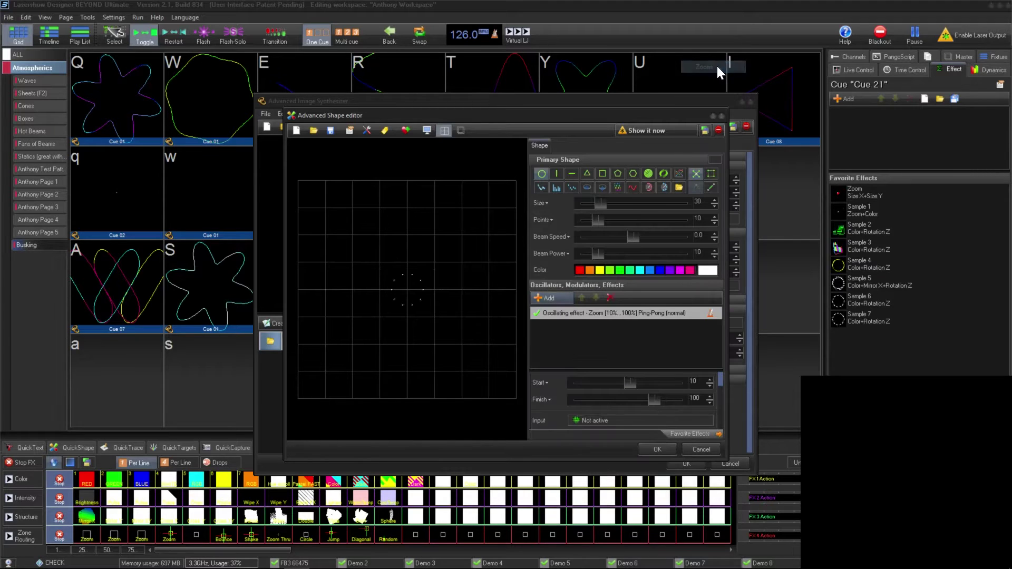
click(694, 381)
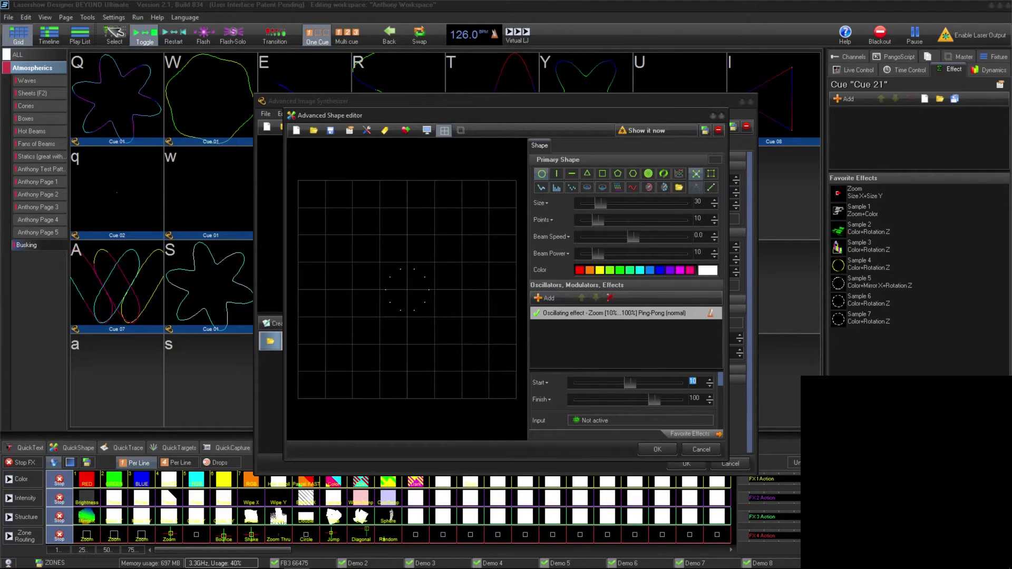
scroll(702, 390, down, 3)
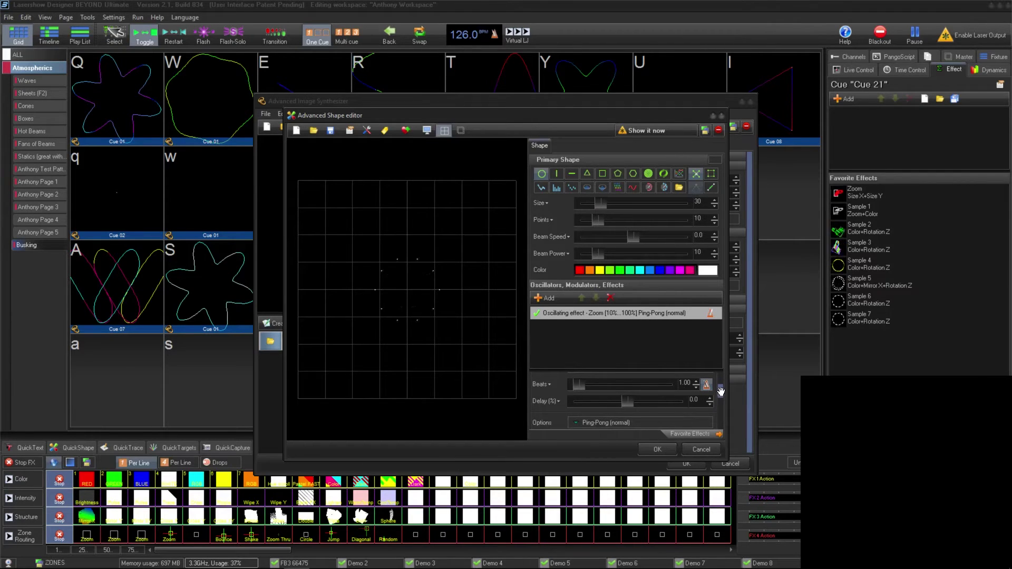
scroll(721, 391, up, 3)
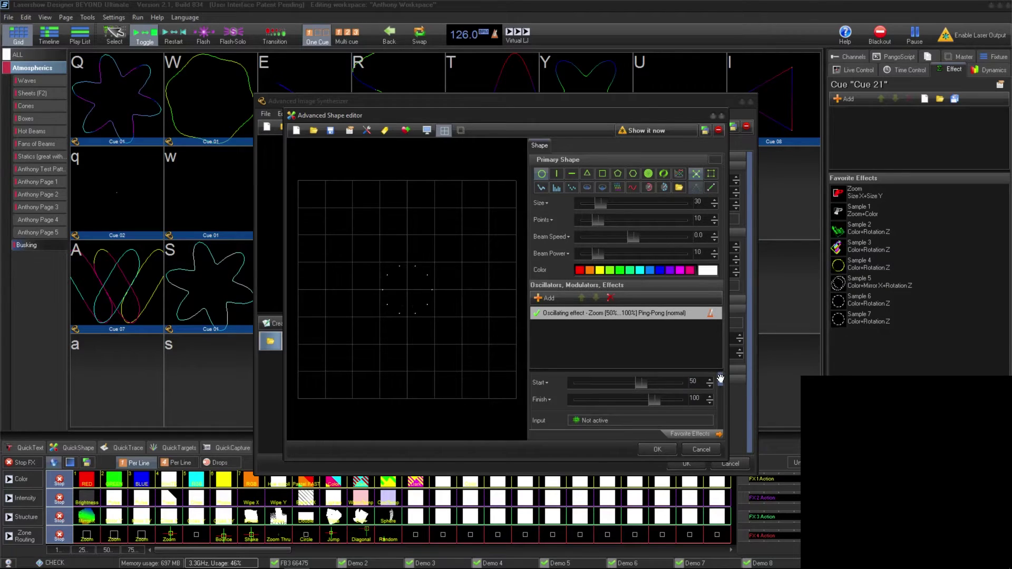
scroll(716, 392, down, 3)
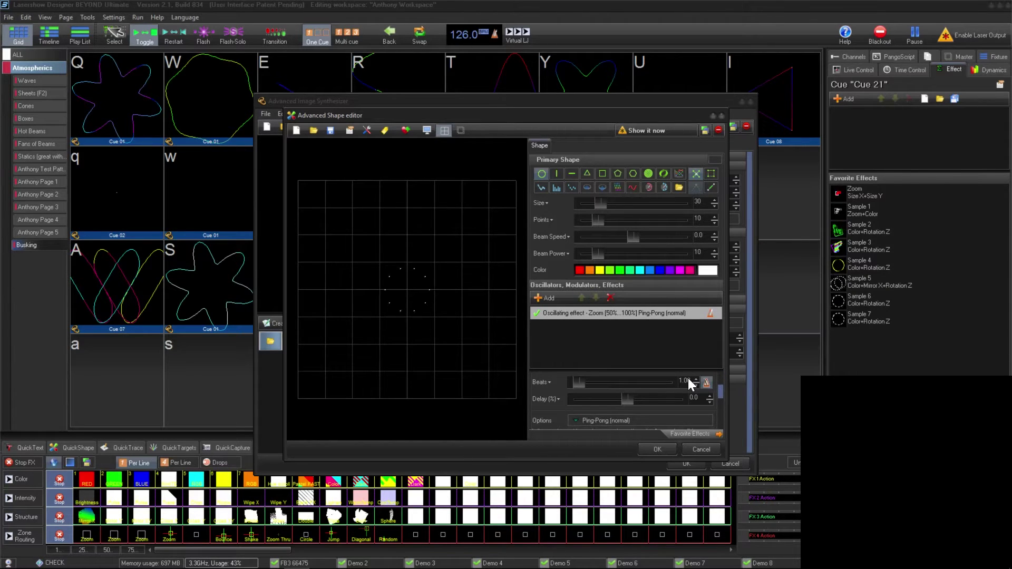
click(652, 422)
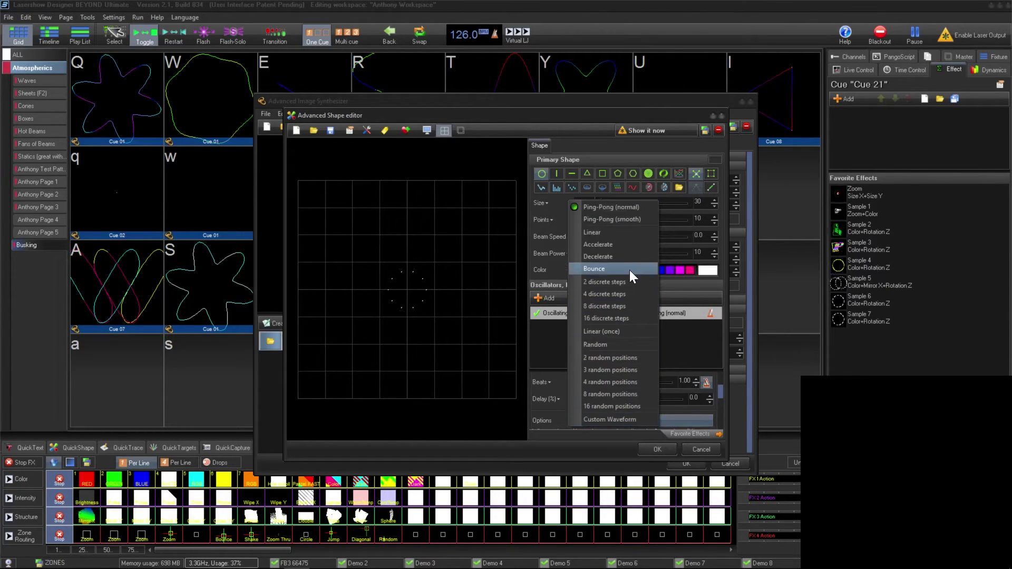
click(646, 233)
Edit the zoom oscillation's Beats value, entering 4 and then 10
click(552, 293)
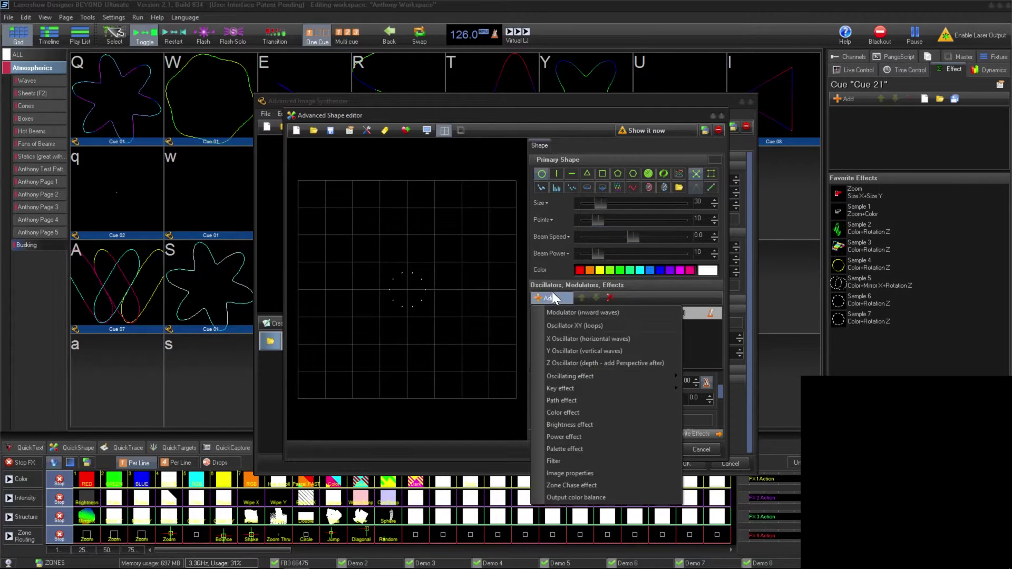
click(670, 381)
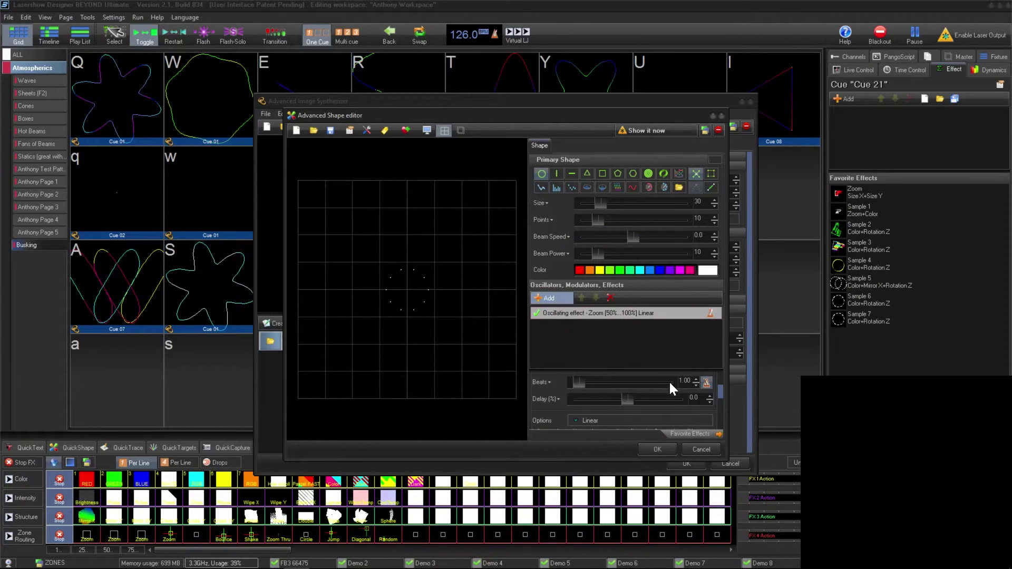
double_click(684, 381)
text(4)
key(Return)
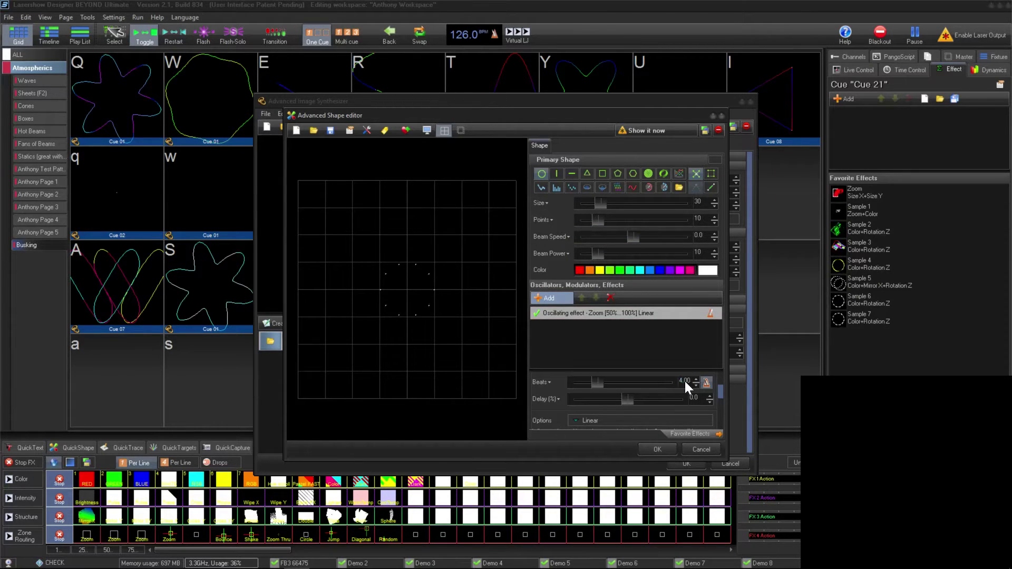
text(10)
key(Return)
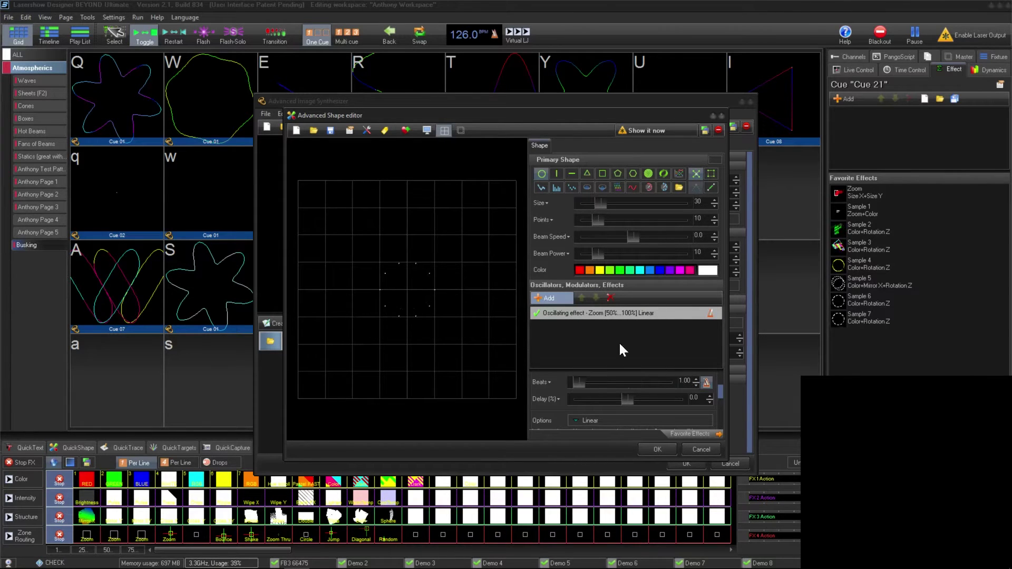
click(554, 298)
Add an oscillating Position X effect from -50 to 50 in 4 discrete steps
mouse_move(650, 375)
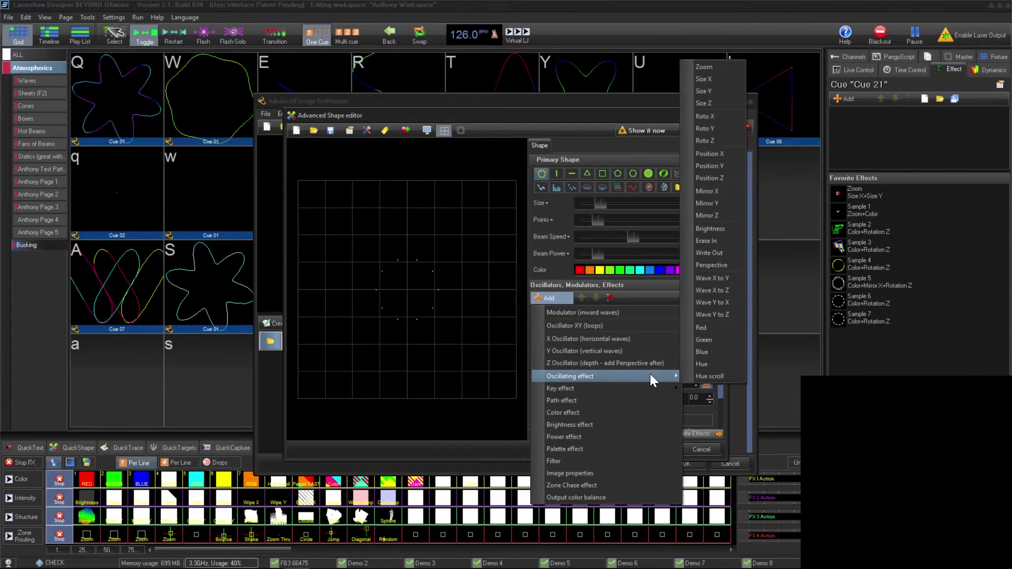
click(717, 152)
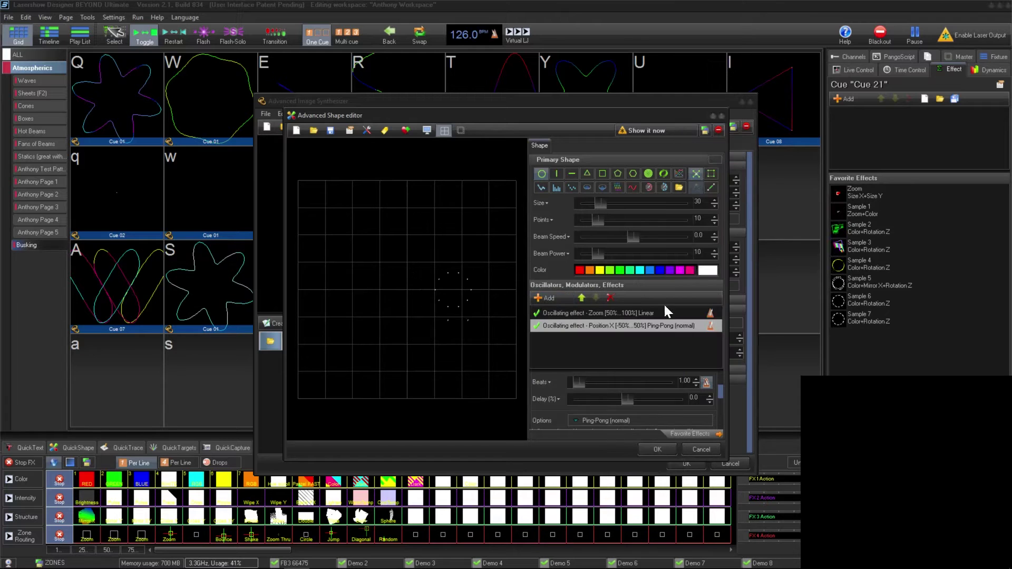
drag(720, 389, 716, 373)
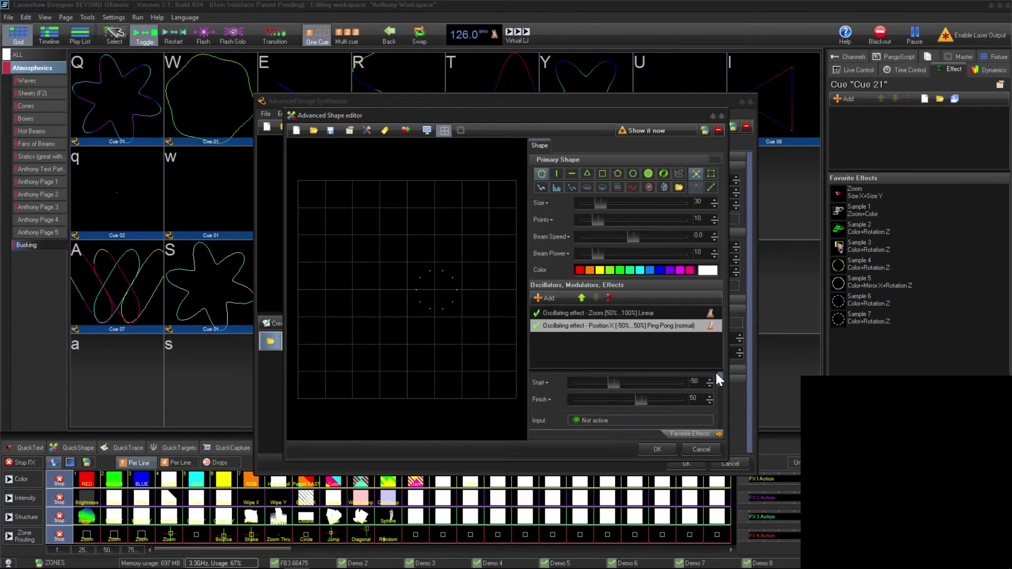
scroll(716, 390, down, 3)
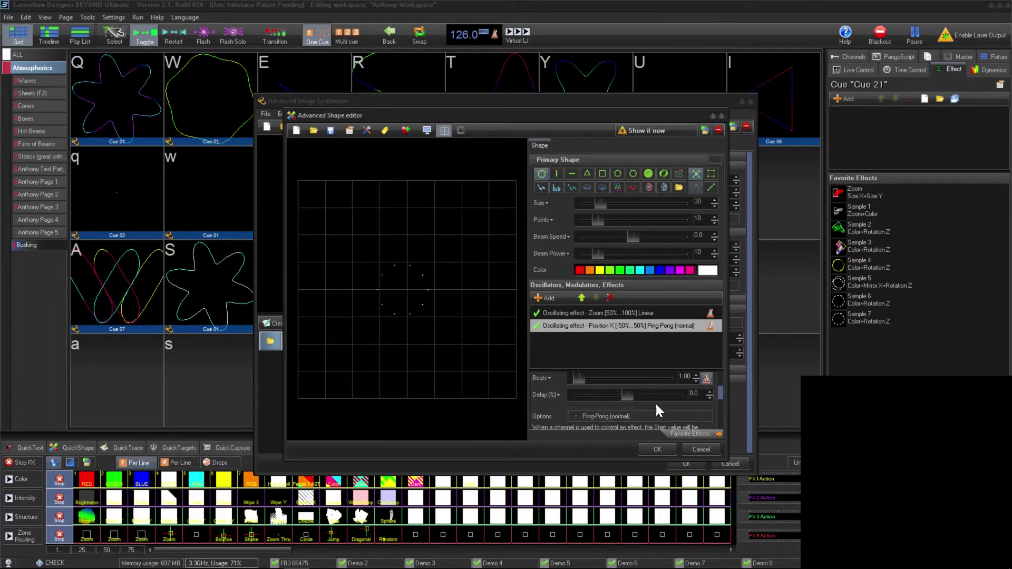
click(648, 415)
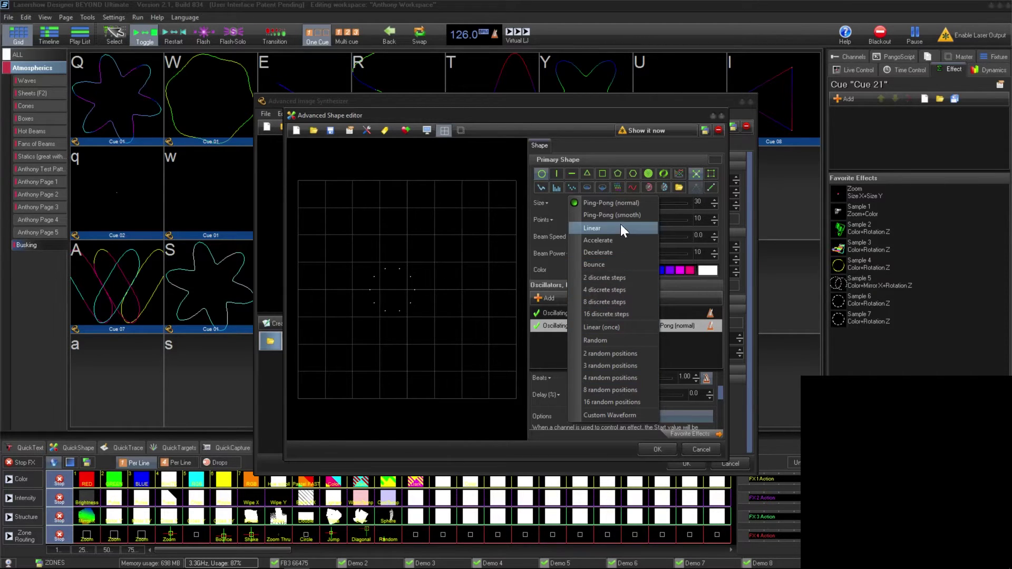
click(617, 289)
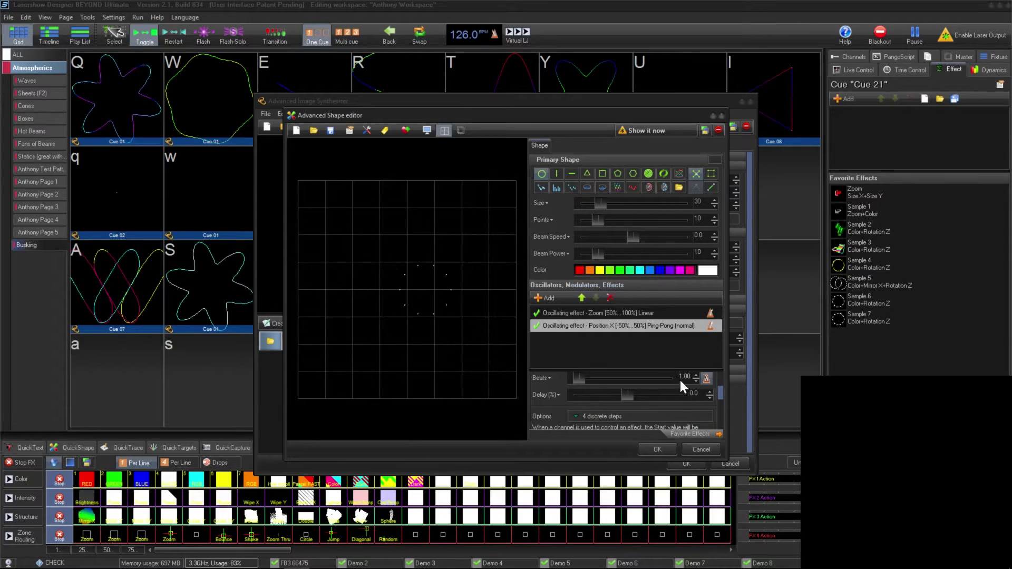
click(563, 297)
Add a gradient colour effect By Radius and move it to the top of the stack
click(585, 407)
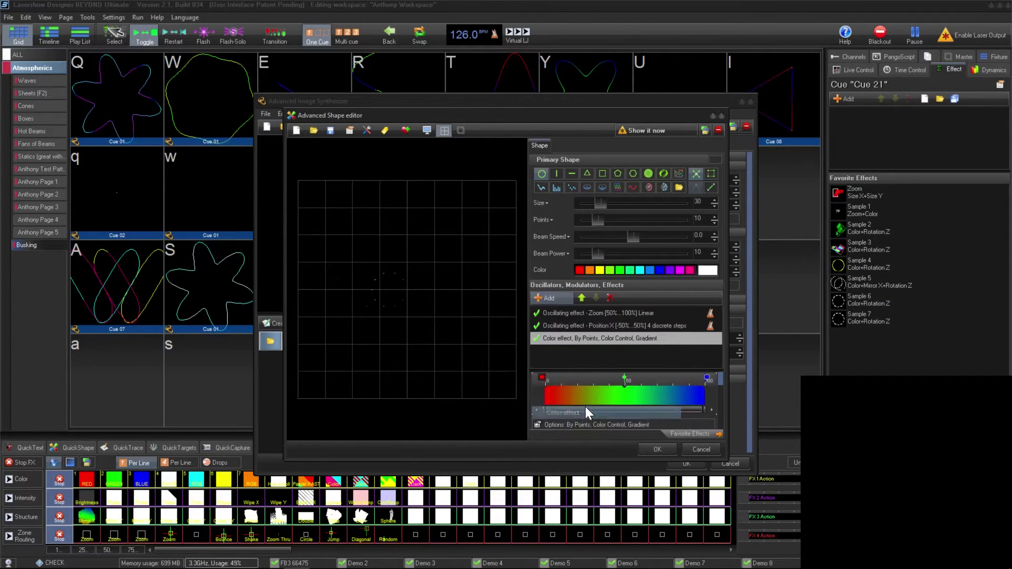
click(582, 298)
click(582, 297)
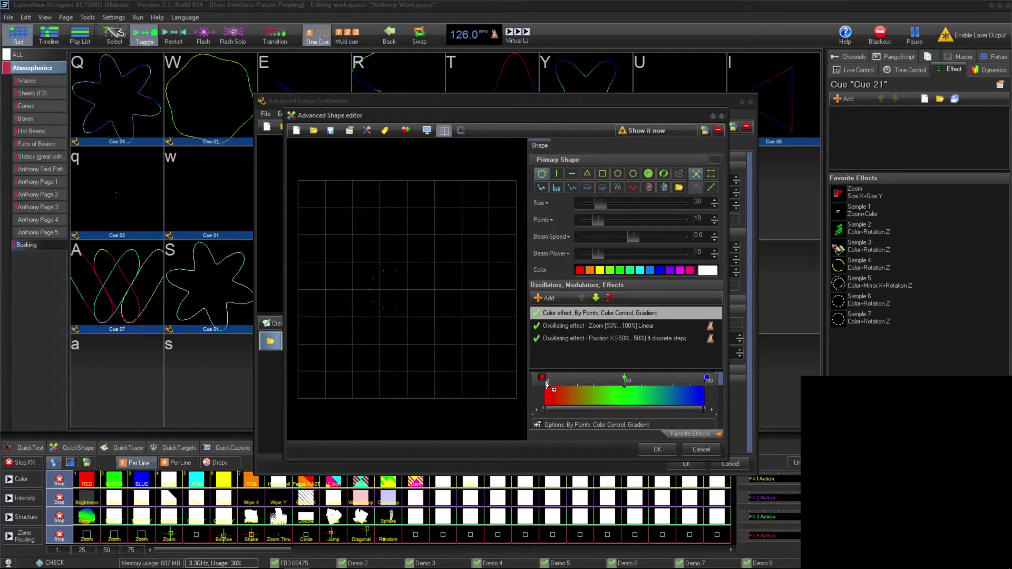
click(618, 423)
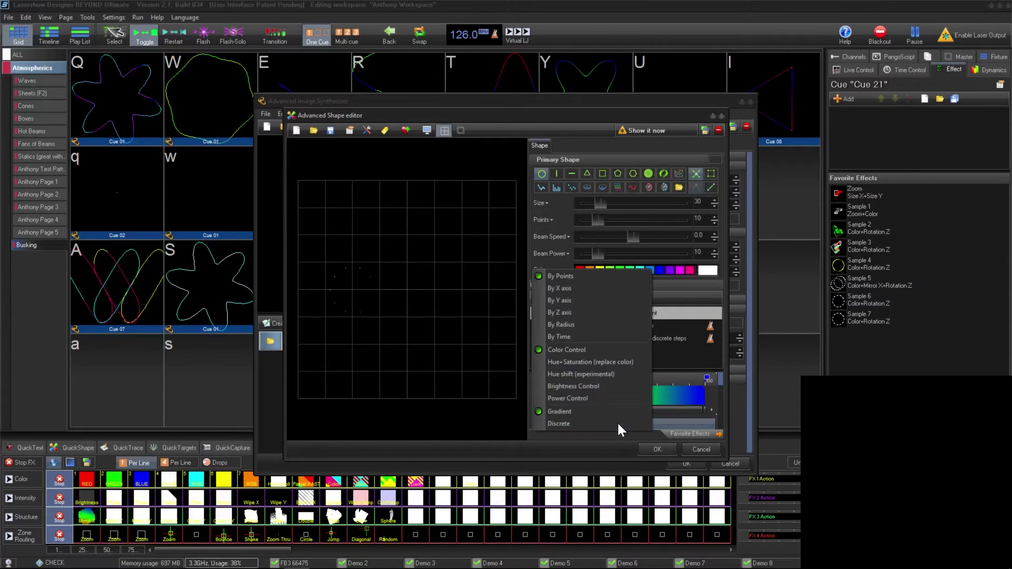
click(580, 321)
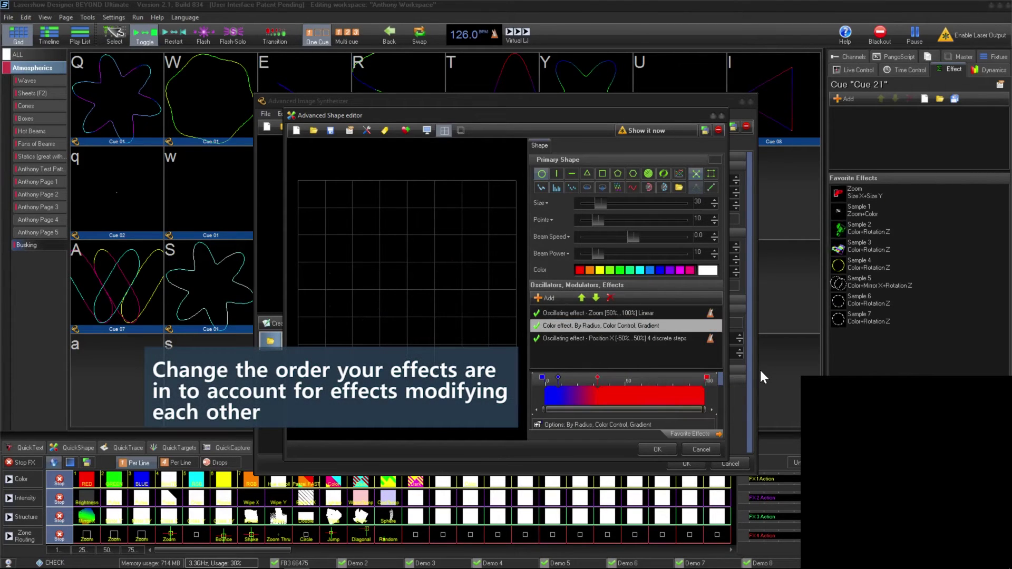
Close the shape editor and synthesizer, saving the image to cell G, and preview it
click(656, 447)
click(683, 464)
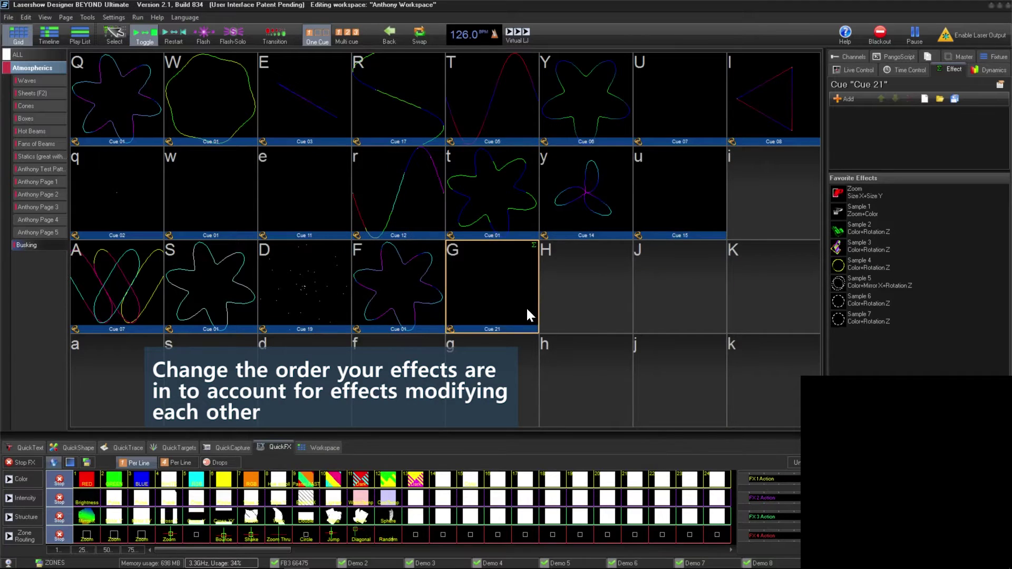
click(525, 304)
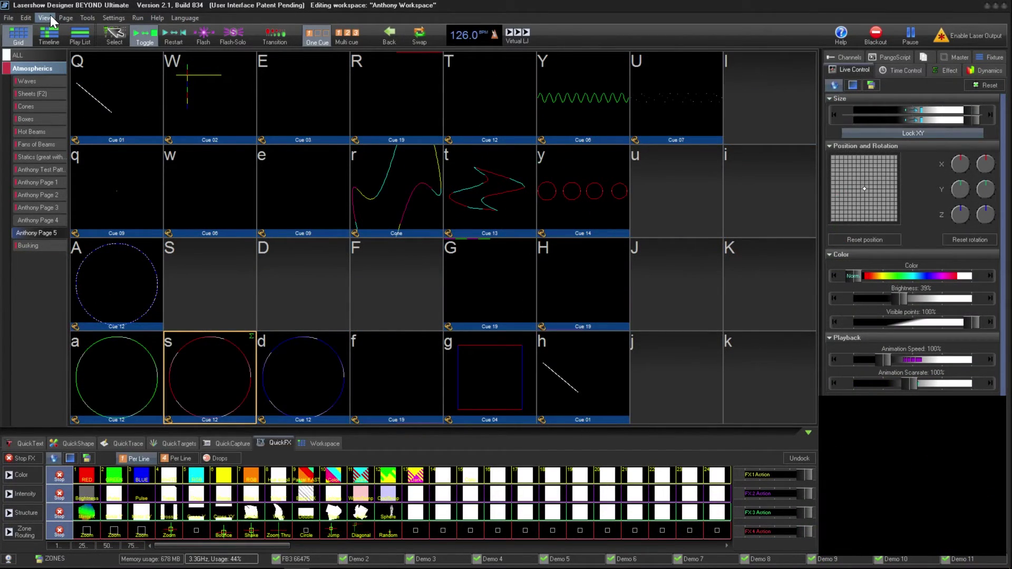
Open the BEYOND Universe window from the View menu and bring up its File menu
click(49, 15)
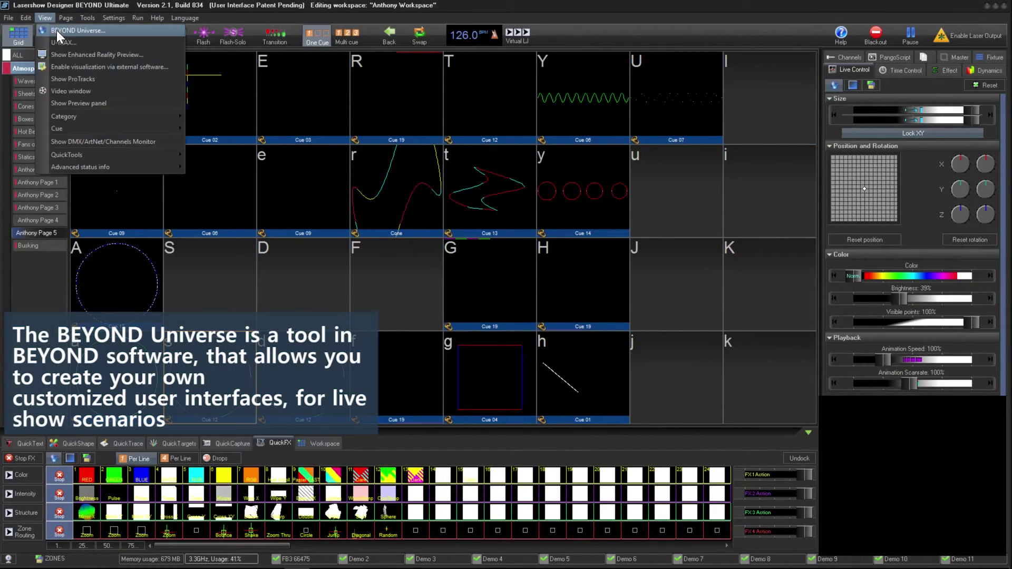
click(56, 30)
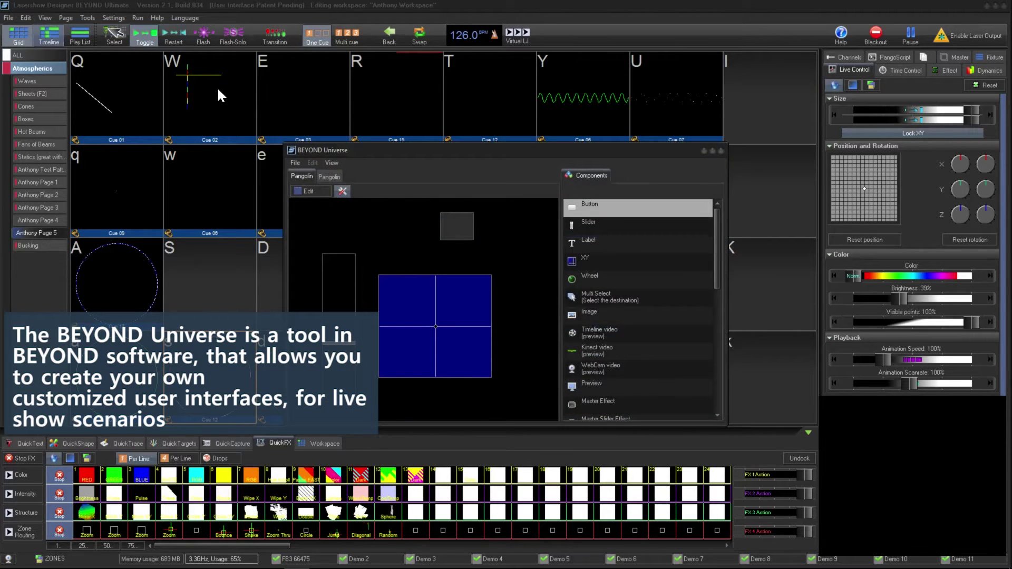
click(309, 191)
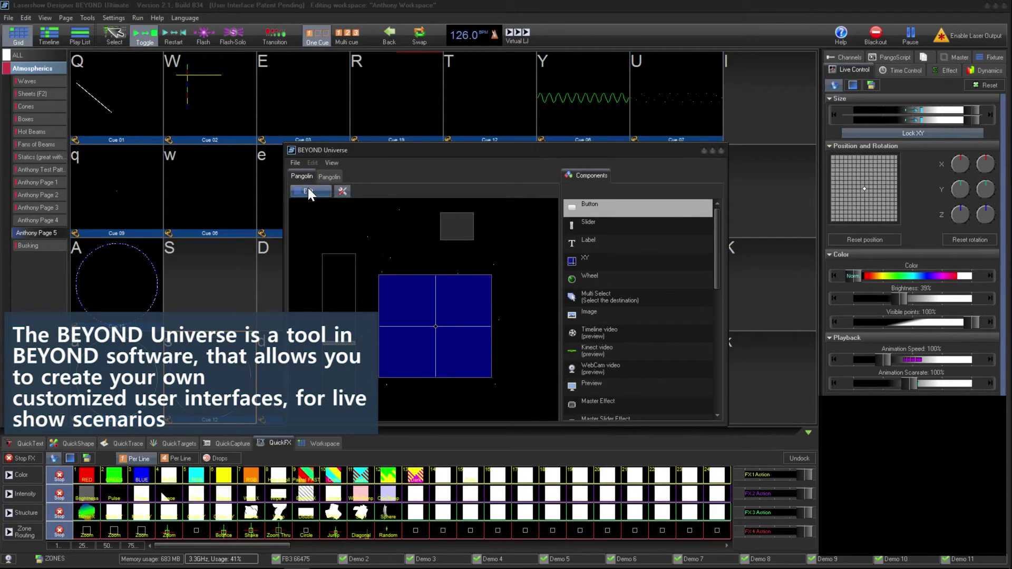
click(294, 163)
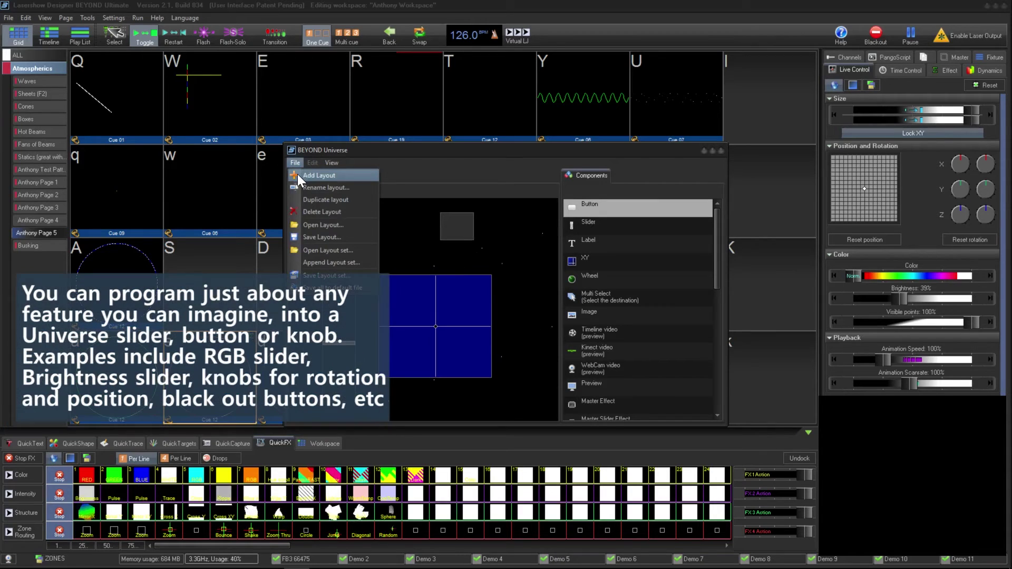
Add a new layout named 'Slider and X/Y', correcting the caption's final letter to uppercase Y
click(297, 175)
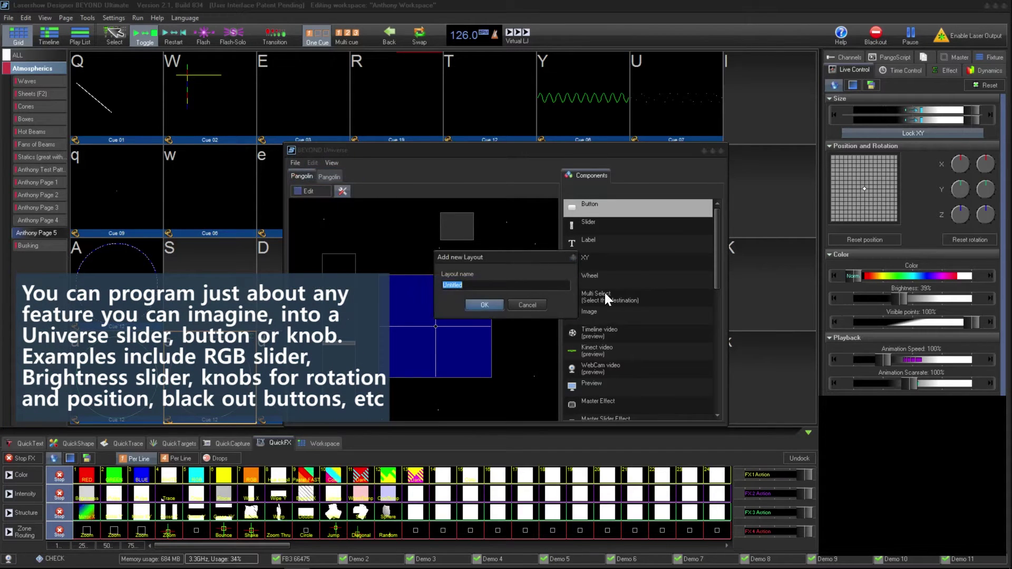
text(S)
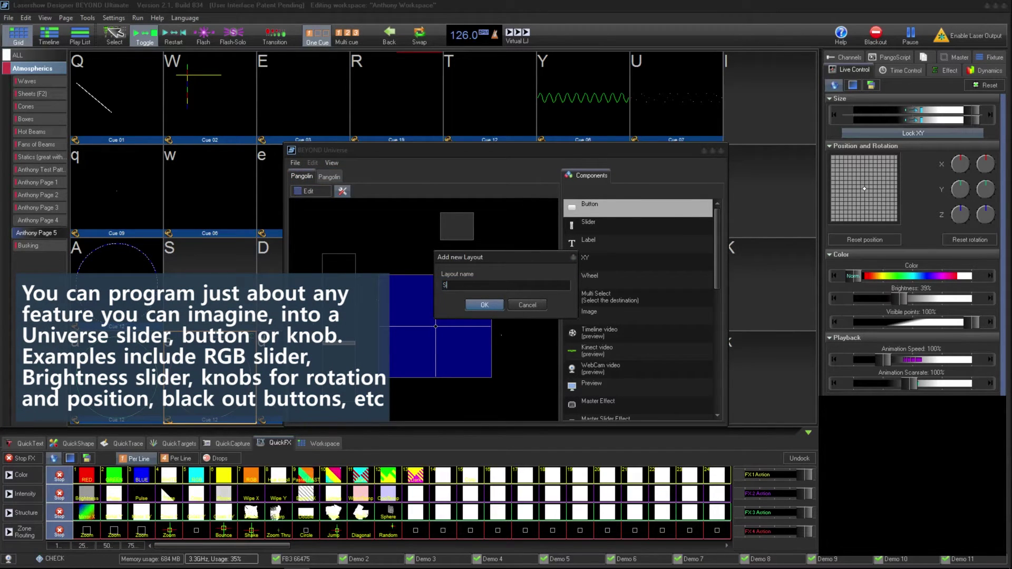
text(lider and )
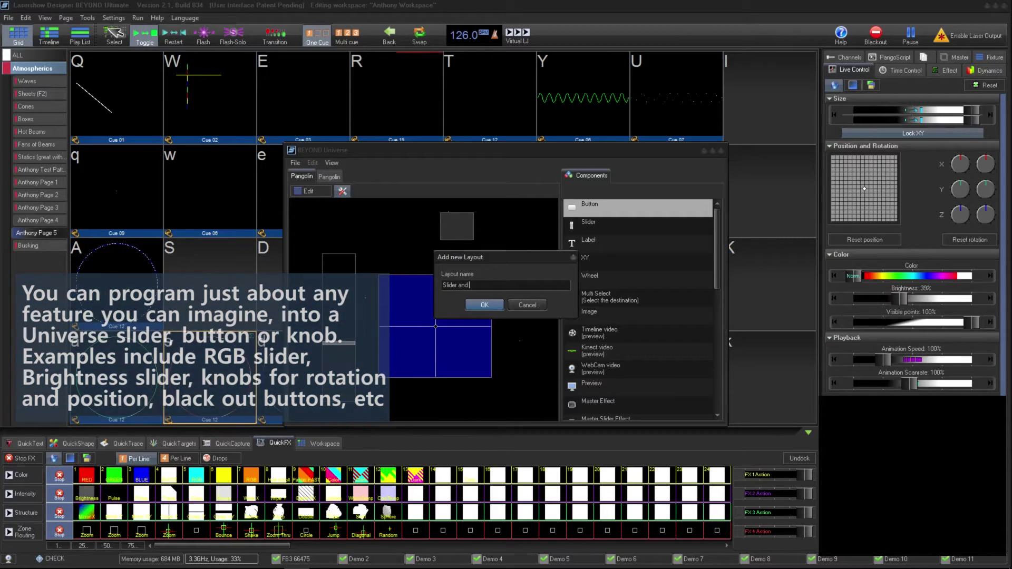
text(X/y)
key(Return)
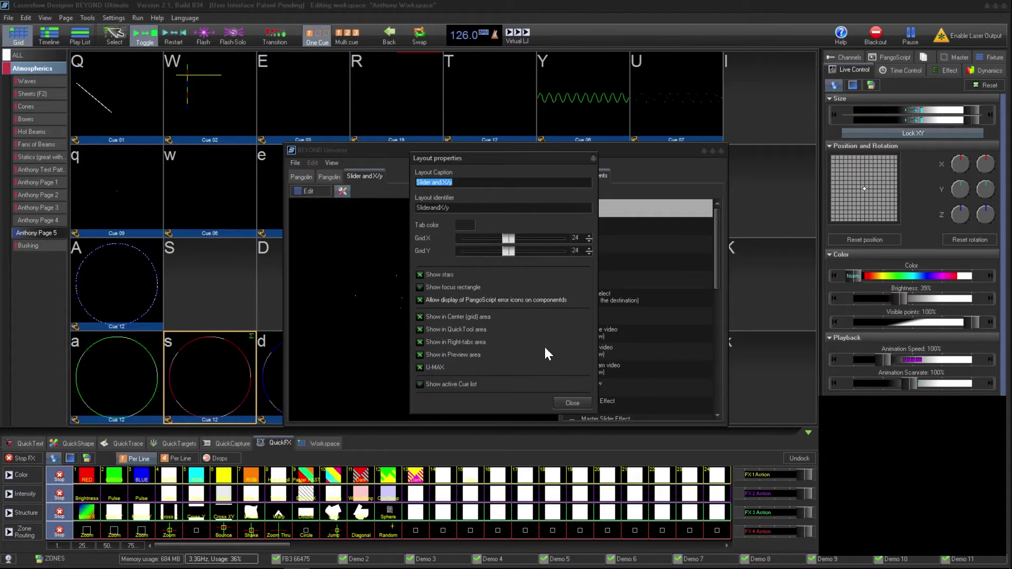
click(485, 183)
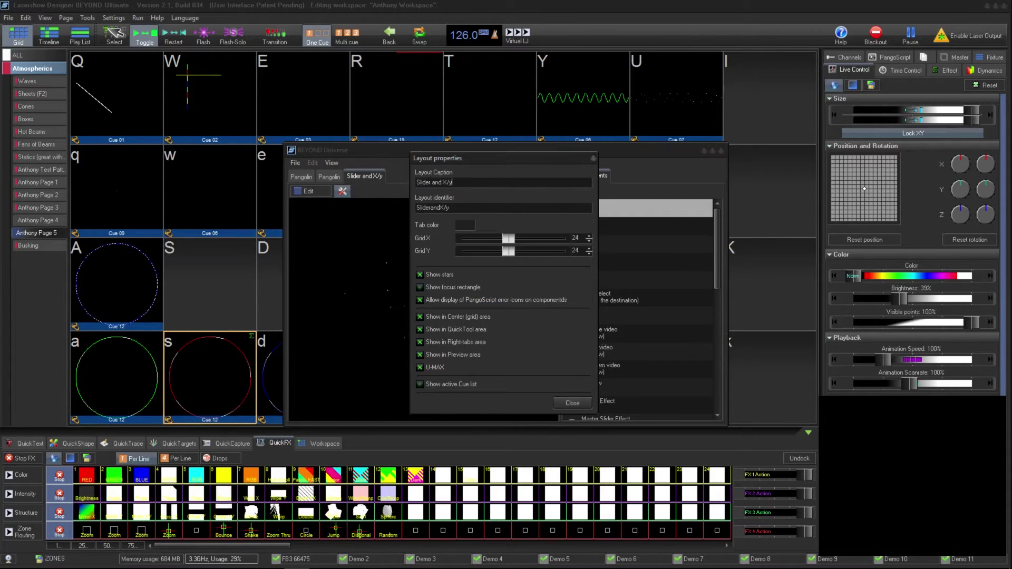
key(BackSpace)
text(Y)
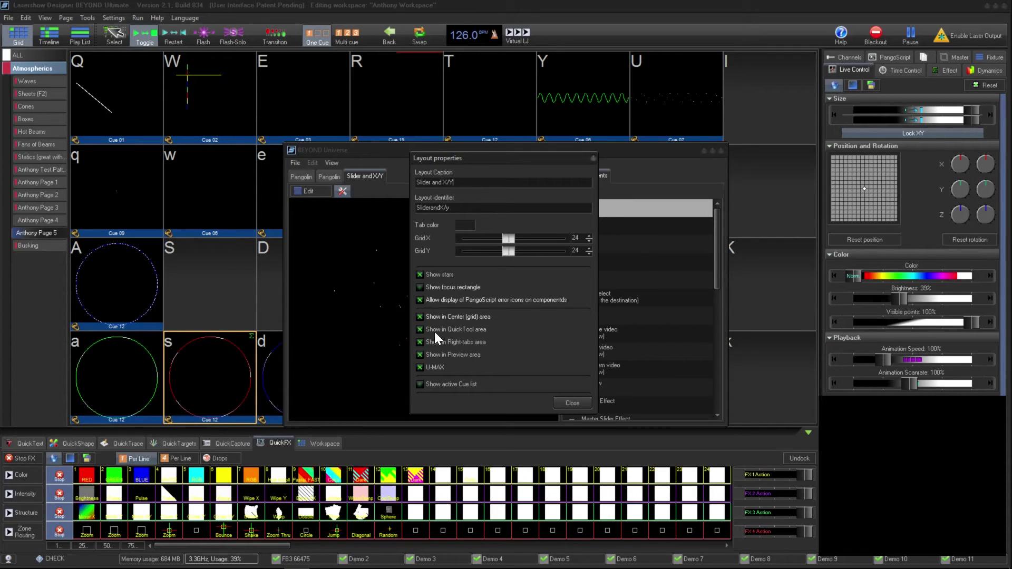
click(570, 403)
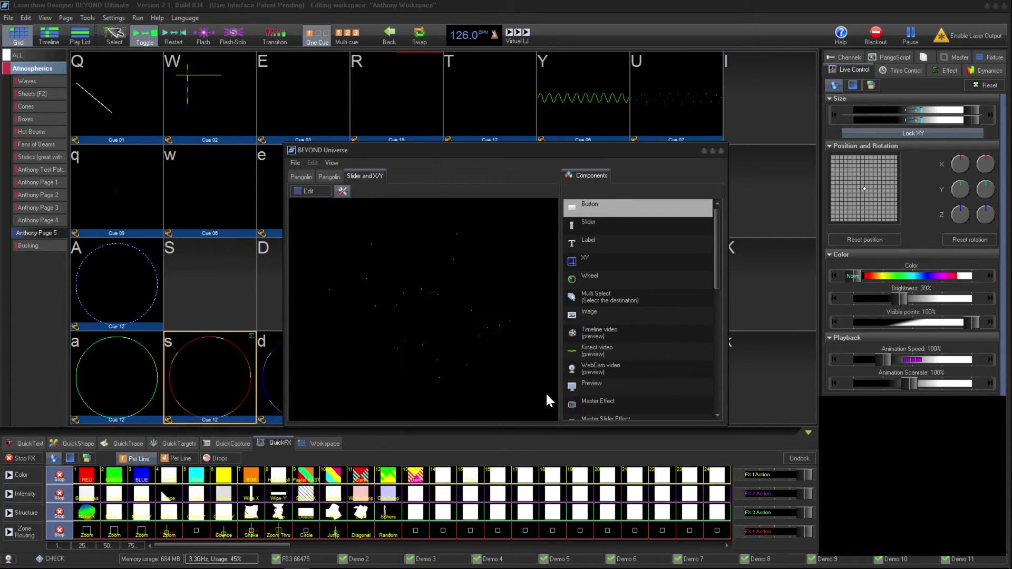
In edit mode, place a slider on the layout canvas and stretch it tall
click(312, 191)
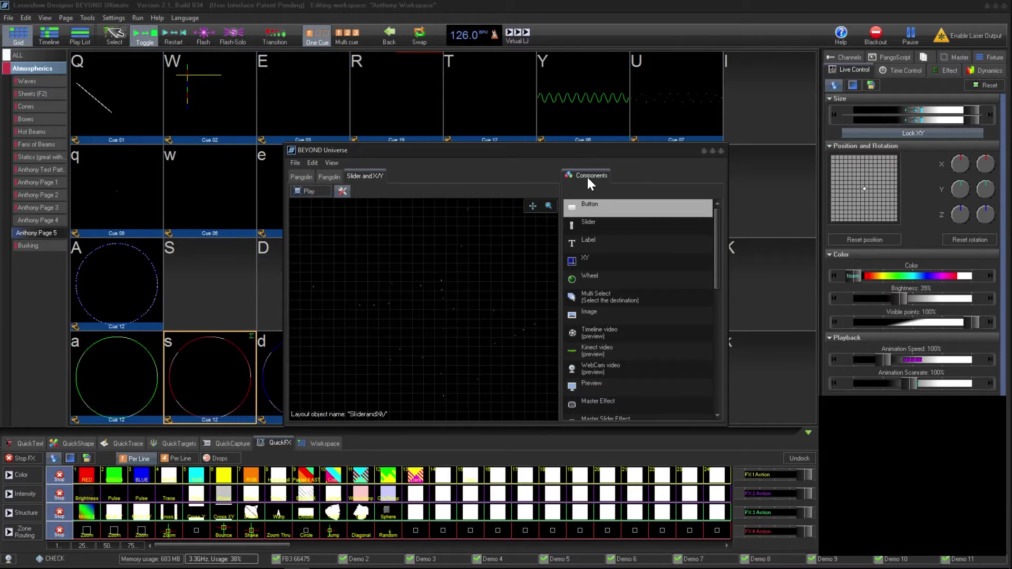
drag(611, 223, 323, 255)
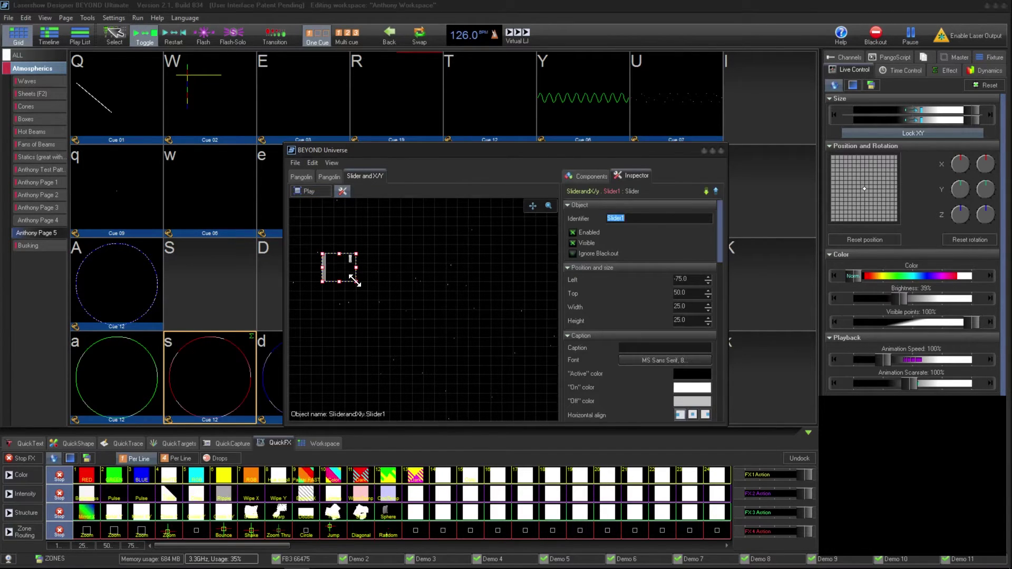
drag(355, 281, 357, 402)
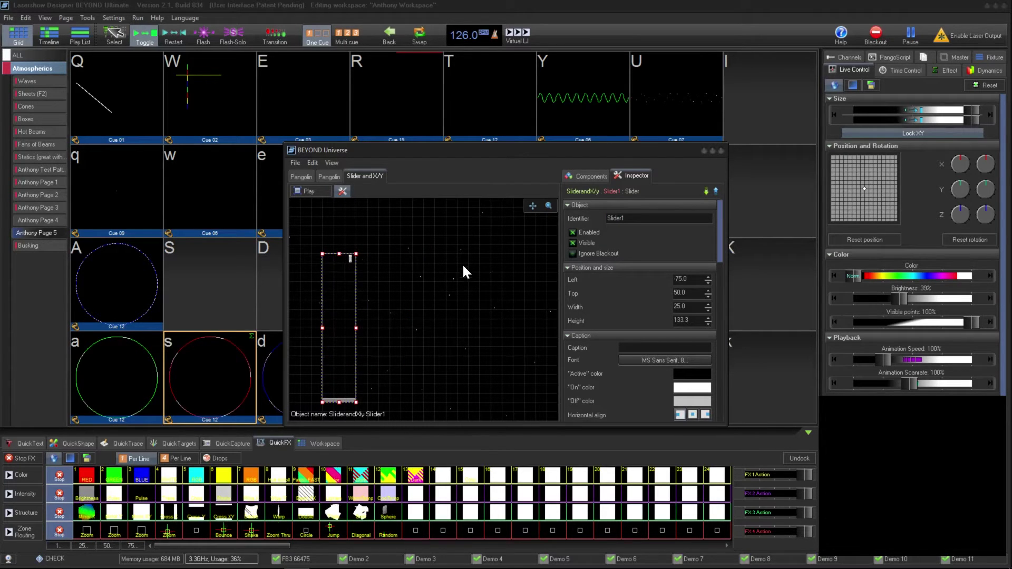
scroll(715, 315, down, 5)
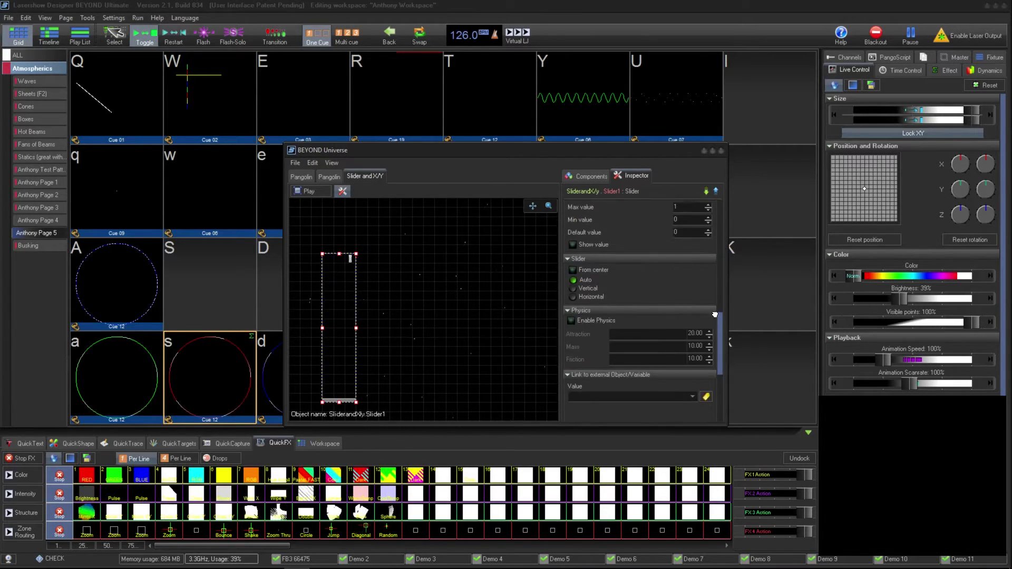
scroll(715, 315, down, 3)
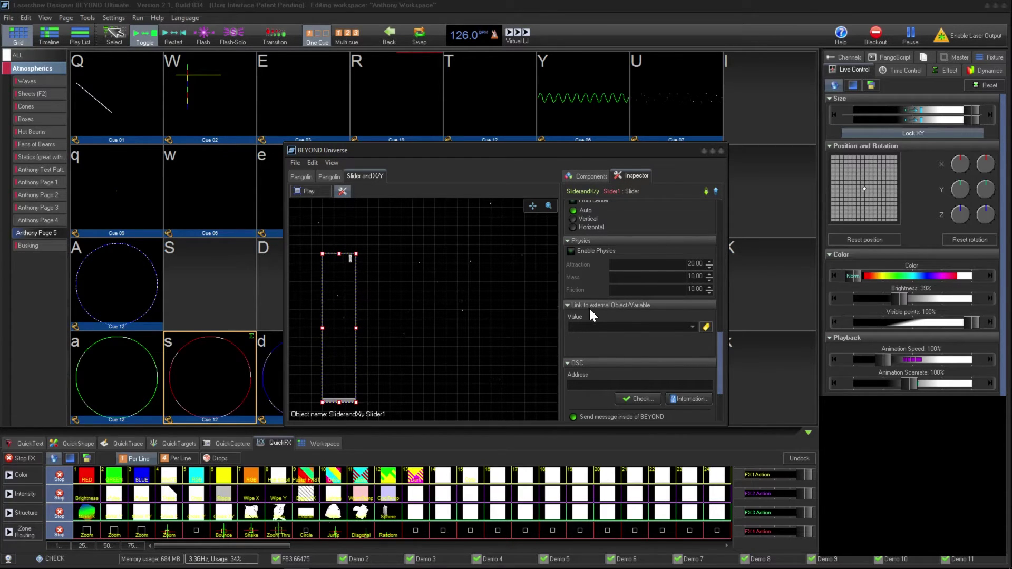
Link the slider's value to Master.Brightness through the Object tree
click(707, 327)
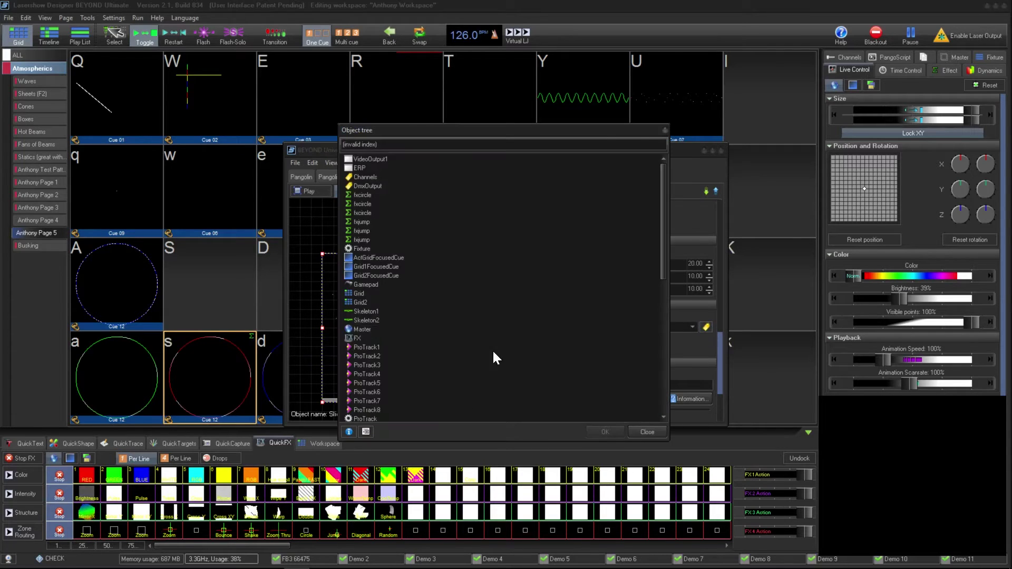
double_click(360, 329)
scroll(427, 329, down, 10)
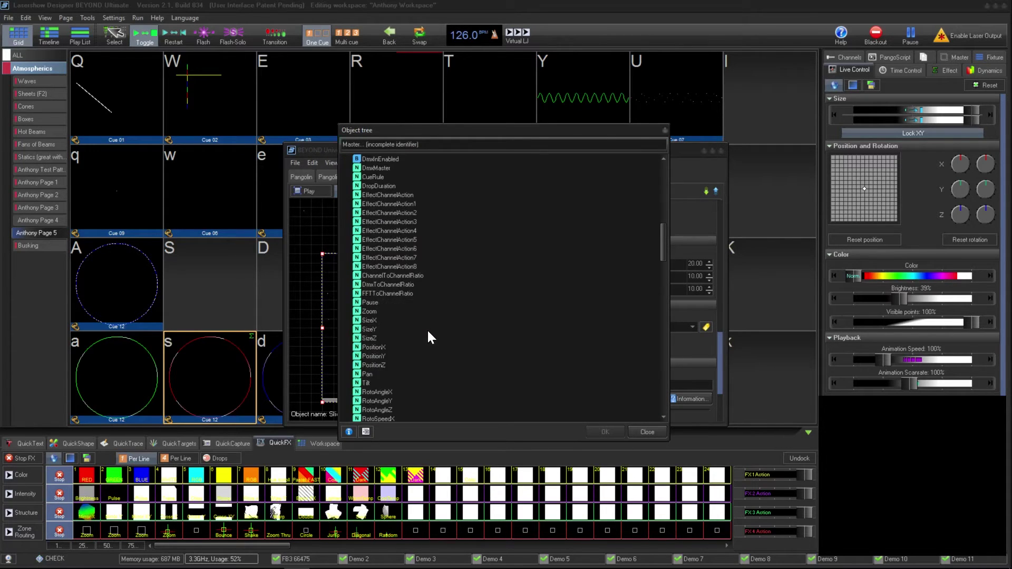
scroll(428, 329, down, 4)
click(369, 340)
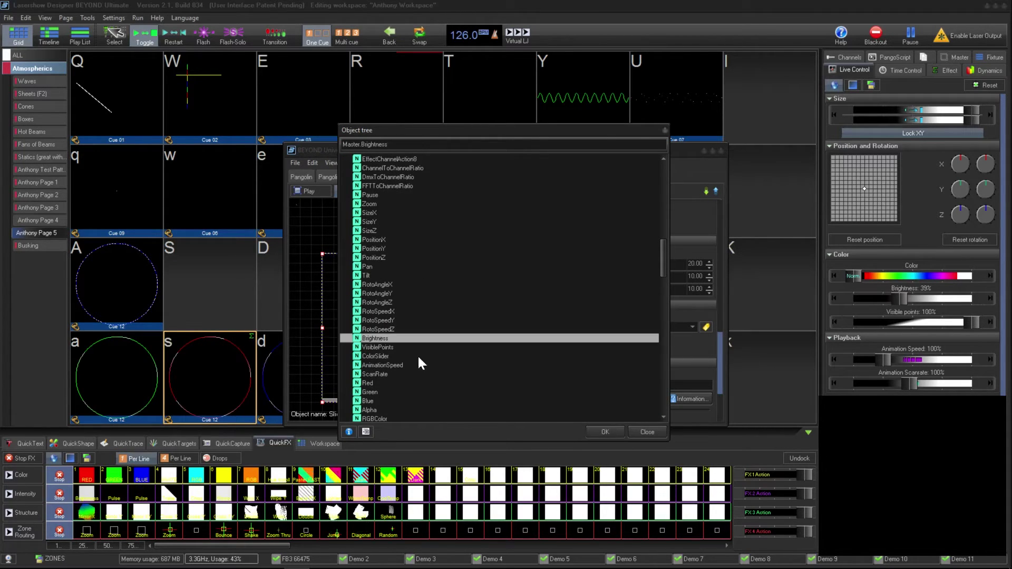
click(605, 431)
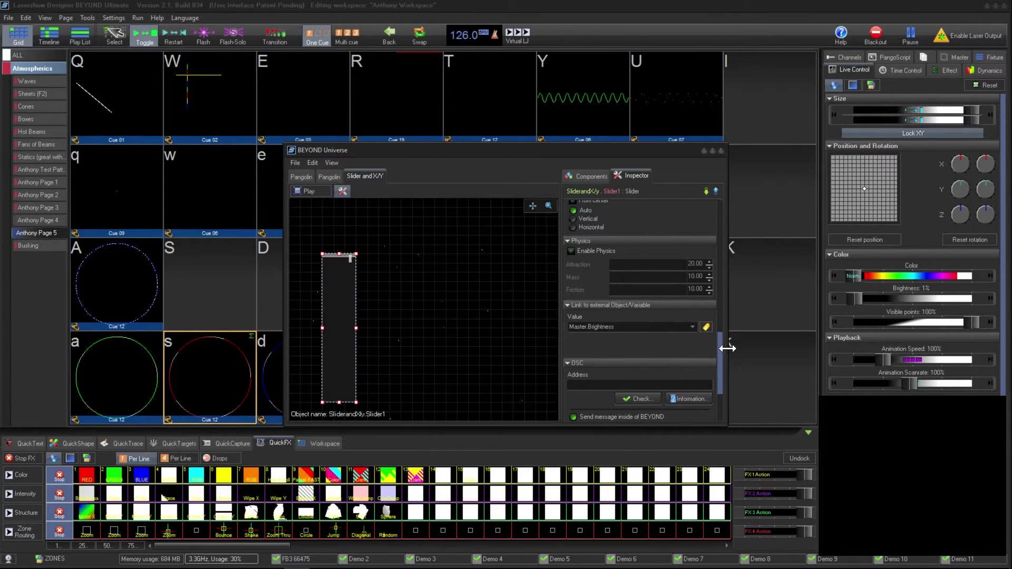
Set Slider1's maximum value to 100, then run the layout and push the slider up to 86% brightness
scroll(698, 321, up, 5)
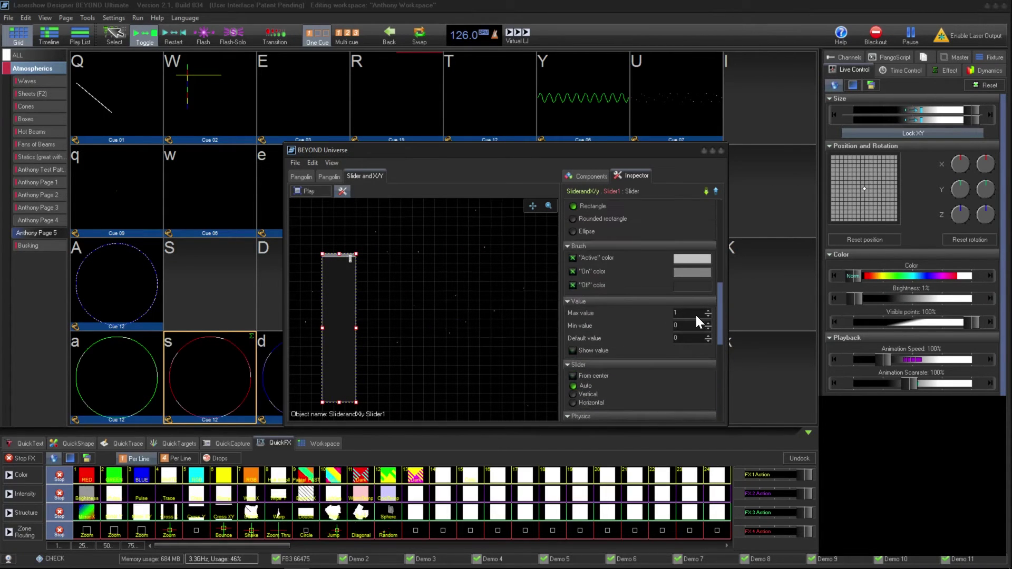
click(695, 313)
text(00)
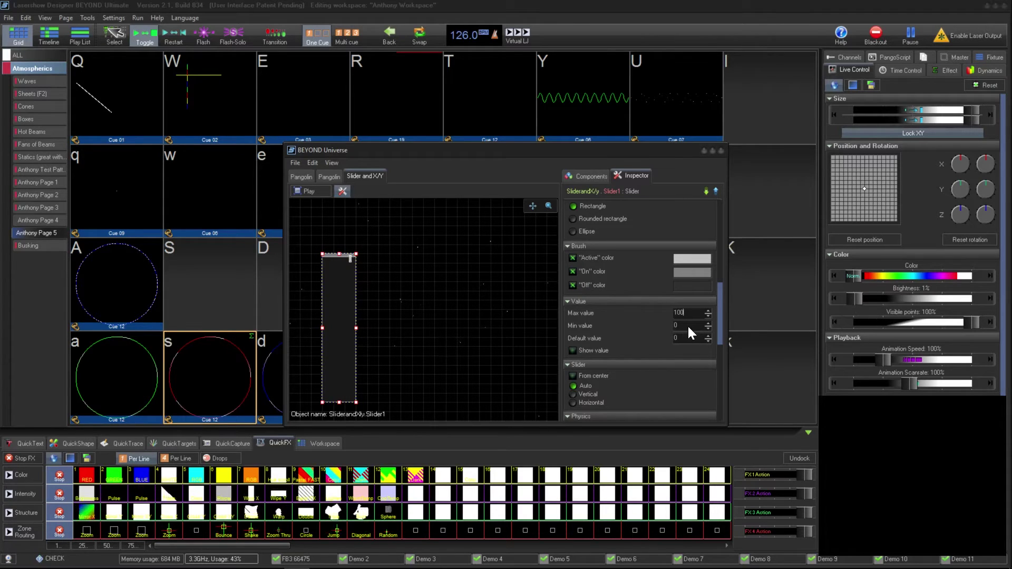
key(Tab)
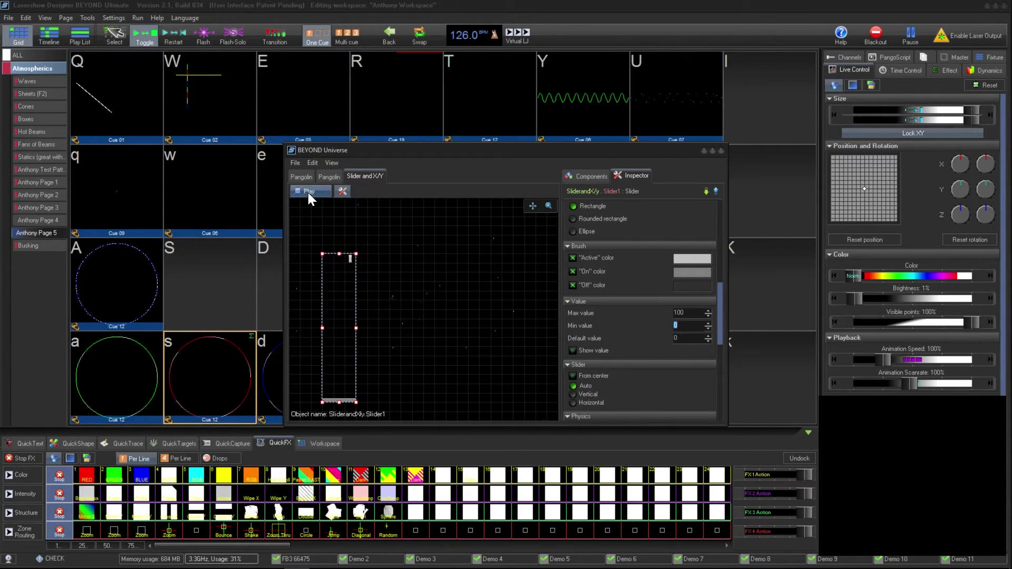
click(308, 192)
mouse_move(338, 369)
mouse_down()
mouse_move(340, 298)
mouse_move(333, 402)
mouse_move(362, 317)
mouse_move(348, 274)
mouse_up()
Draw an XY pad to the right of the brightness slider and show its properties
click(308, 192)
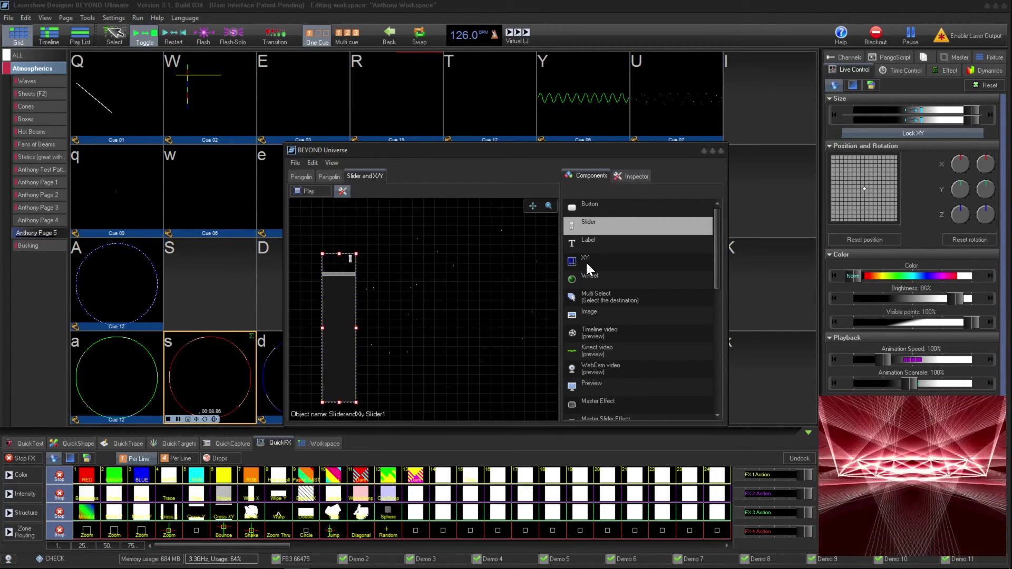
click(587, 261)
drag(423, 240, 529, 356)
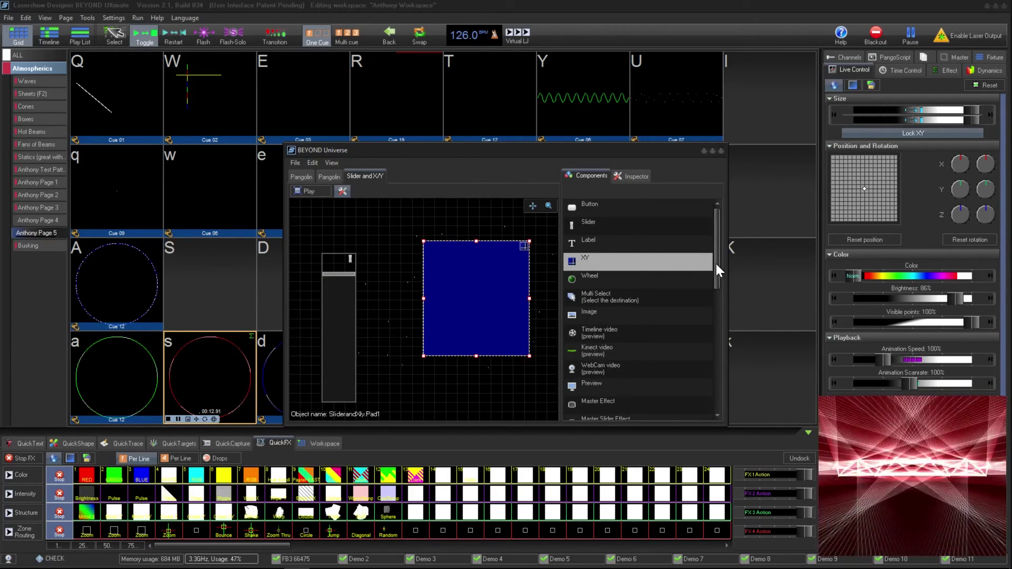
drag(716, 264, 704, 344)
click(628, 176)
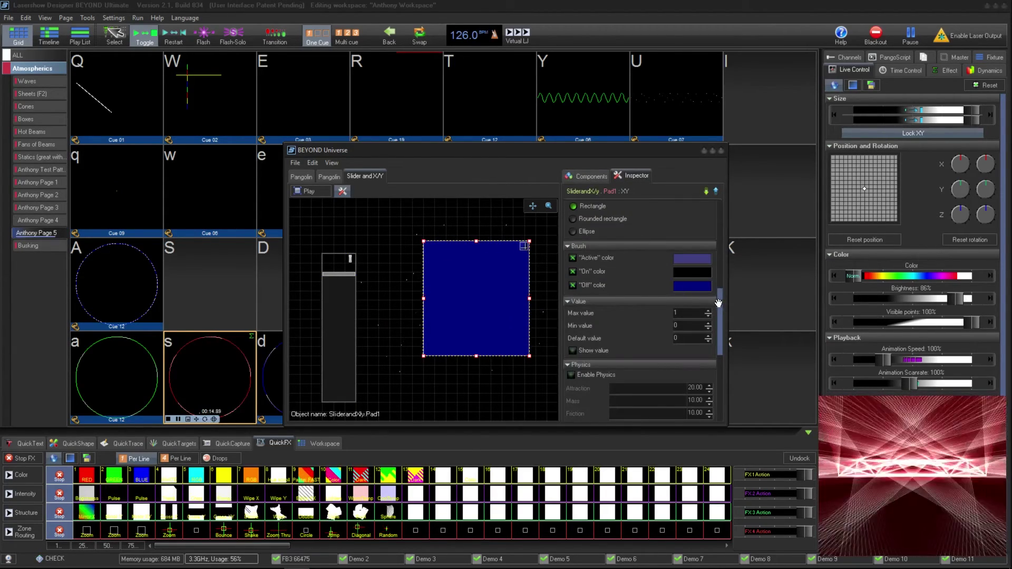
scroll(696, 287, down, 5)
Link the XY pad's X axis to Master.PositionX
click(705, 273)
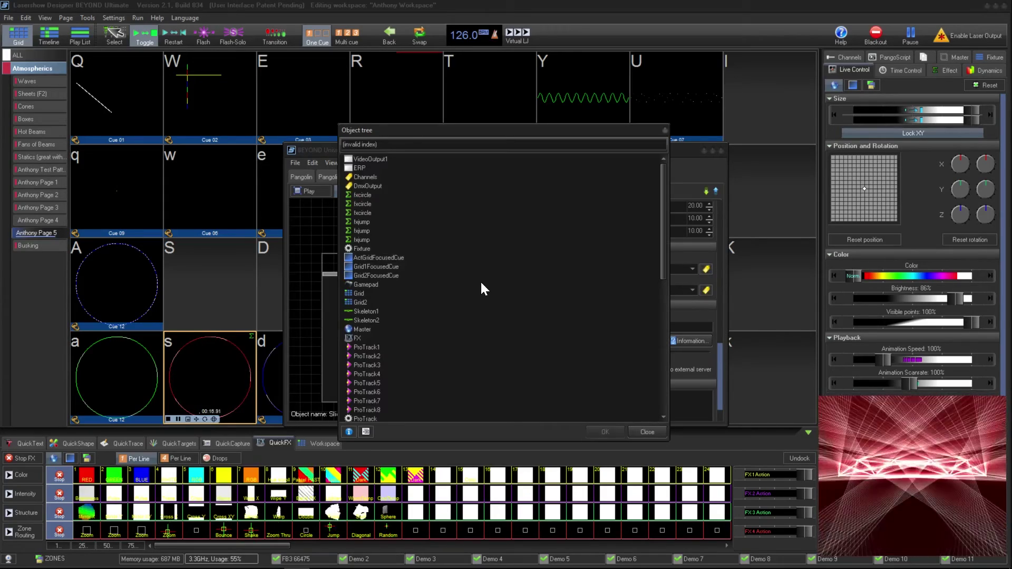
double_click(364, 330)
scroll(415, 327, down, 15)
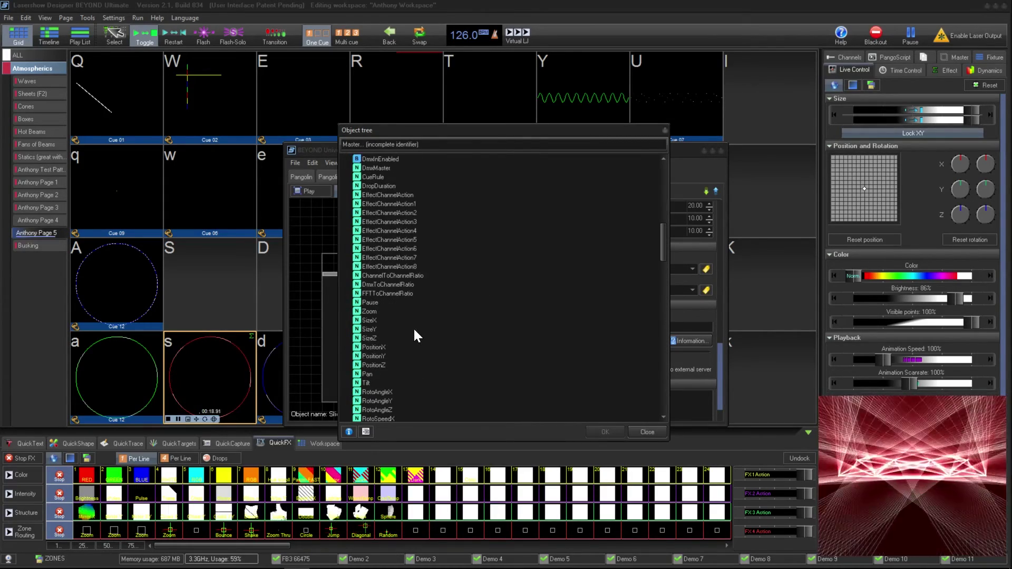
click(375, 357)
click(372, 347)
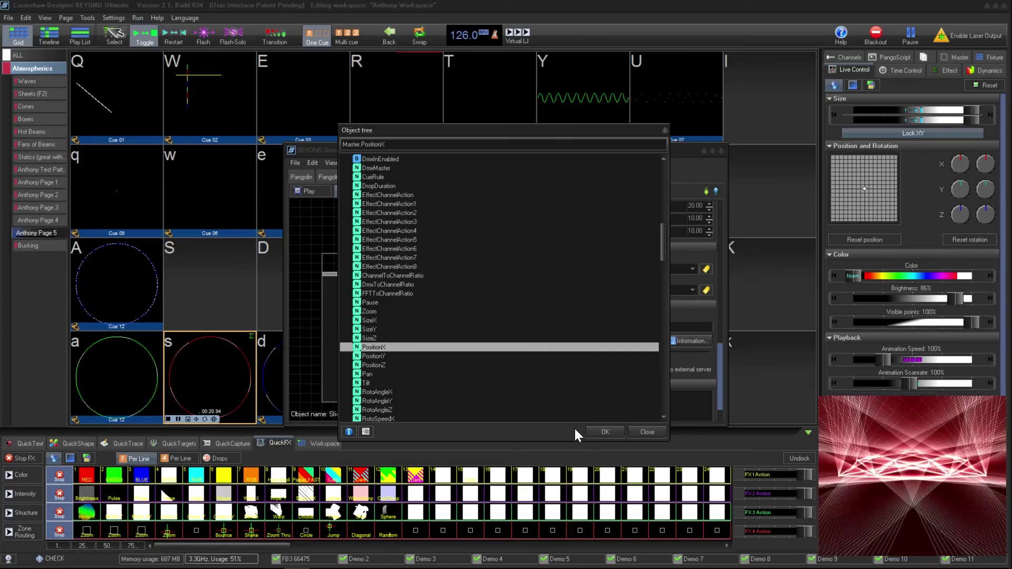
click(622, 432)
Link the XY pad's Y axis to Master.PositionY
click(706, 290)
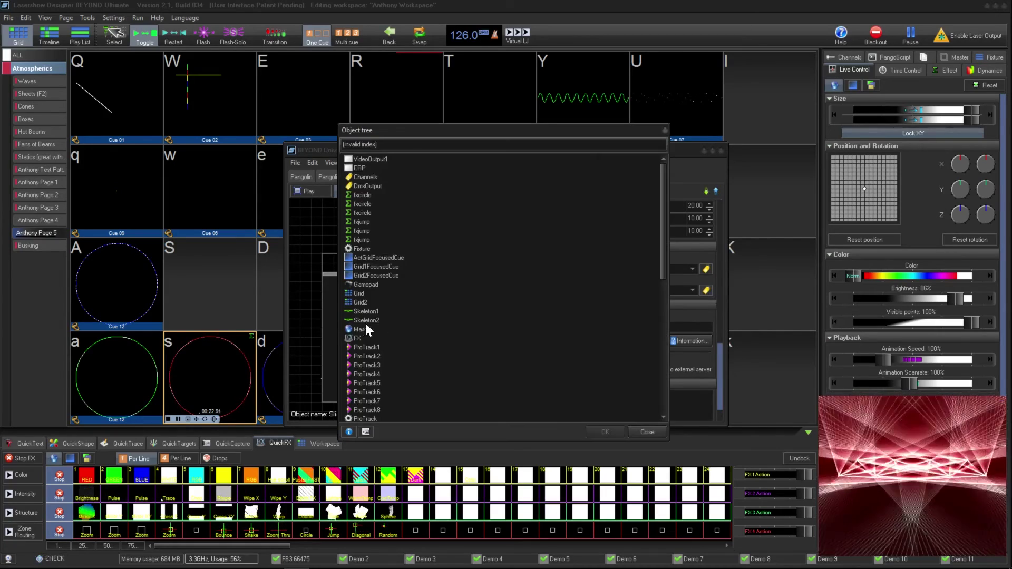
double_click(352, 329)
scroll(436, 343, down, 5)
scroll(436, 343, down, 12)
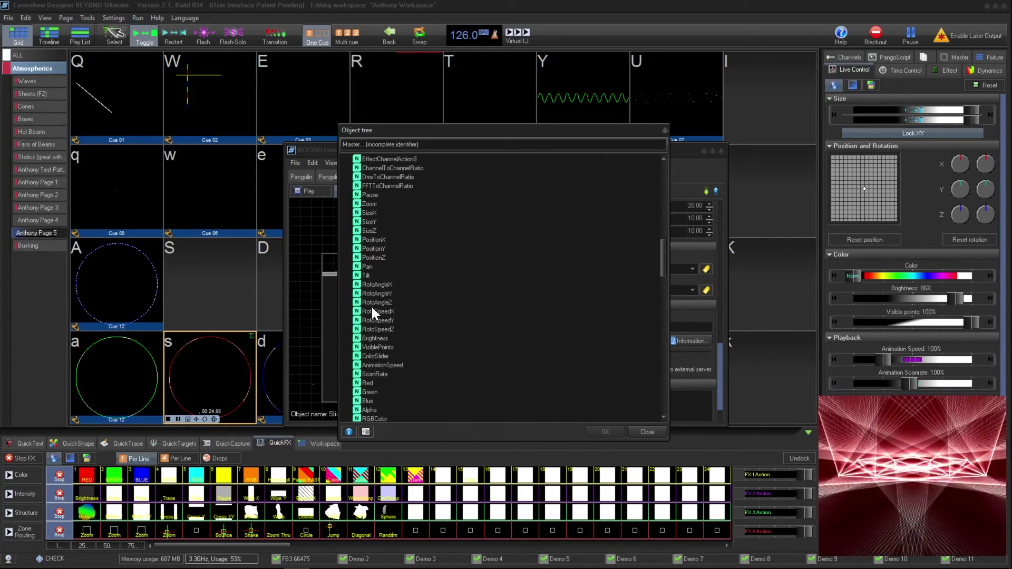
scroll(384, 252, up, 4)
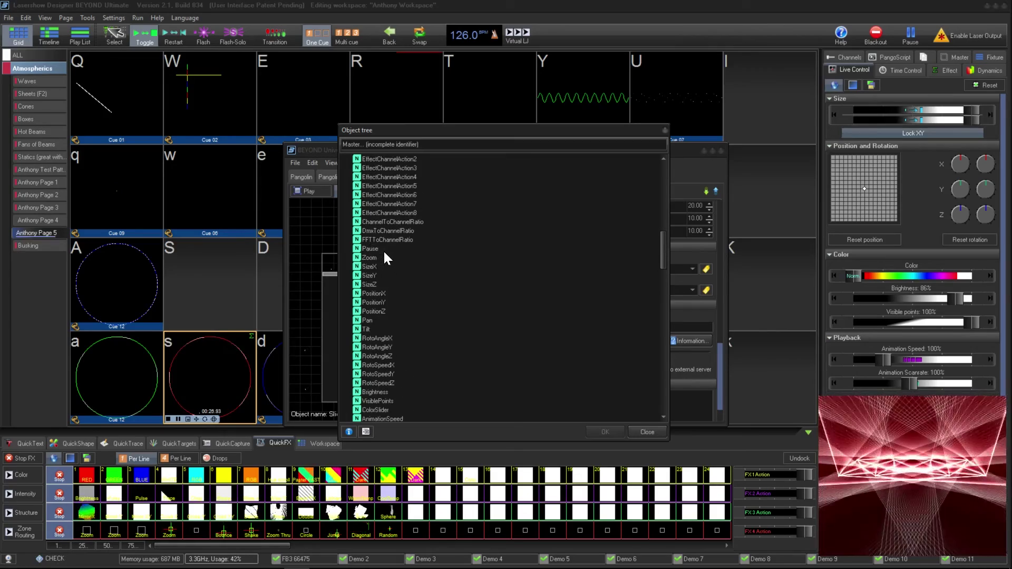
scroll(385, 322, down, 1)
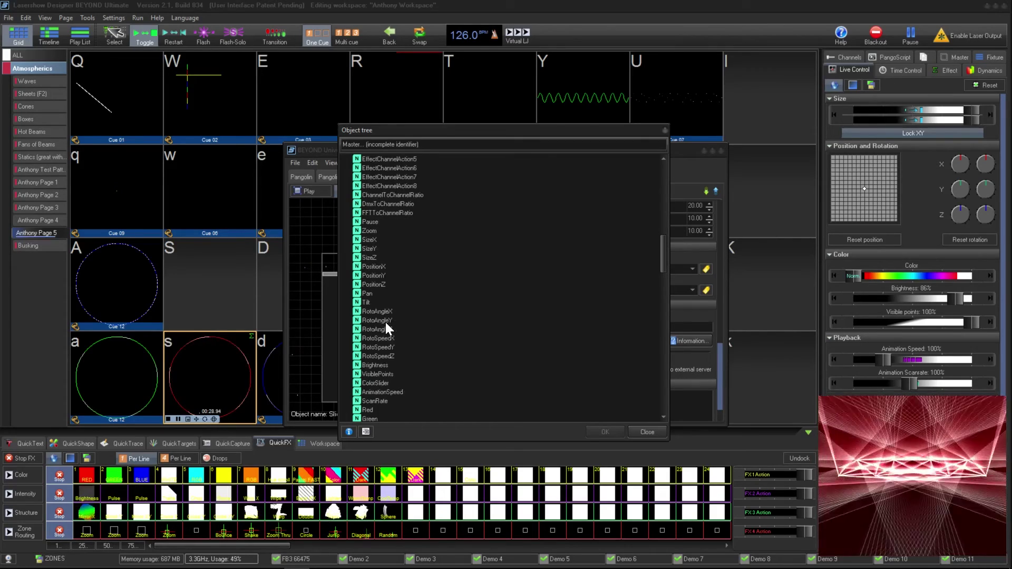
click(371, 278)
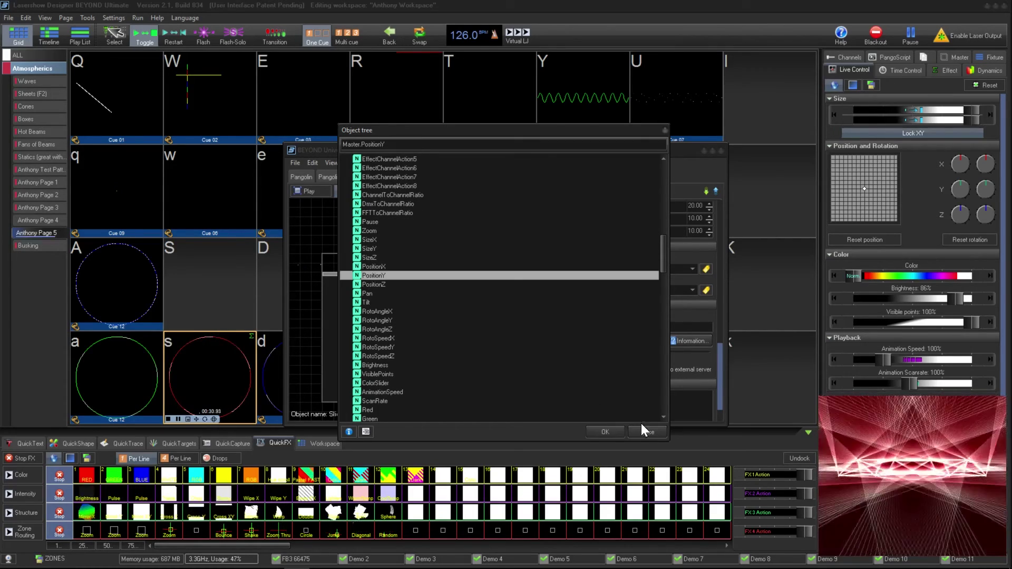
click(606, 432)
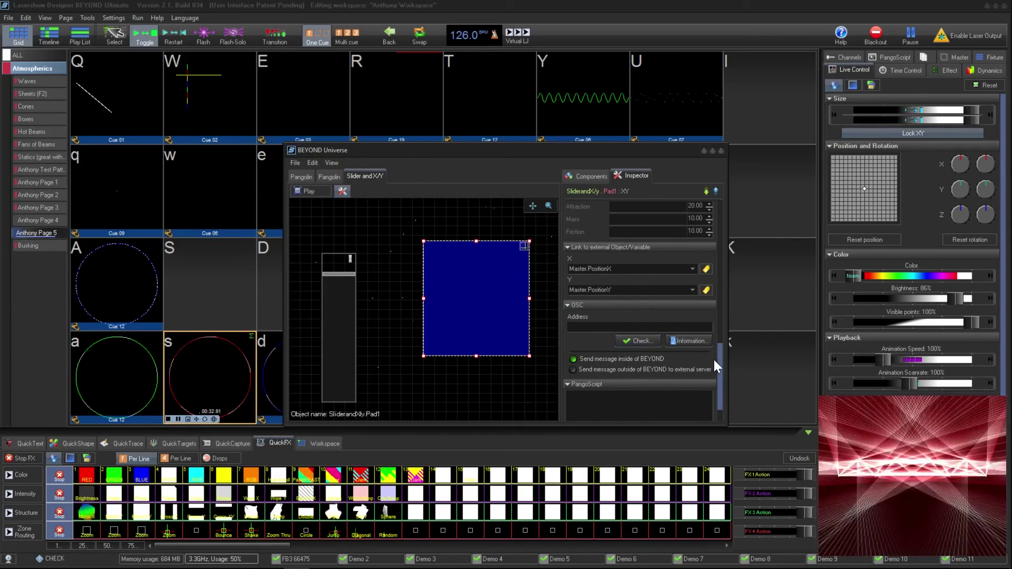
drag(718, 360, 721, 315)
Give the XY pad a -100 to 100 range, move it up-left, and run the layout
scroll(721, 315, down, 1)
click(708, 341)
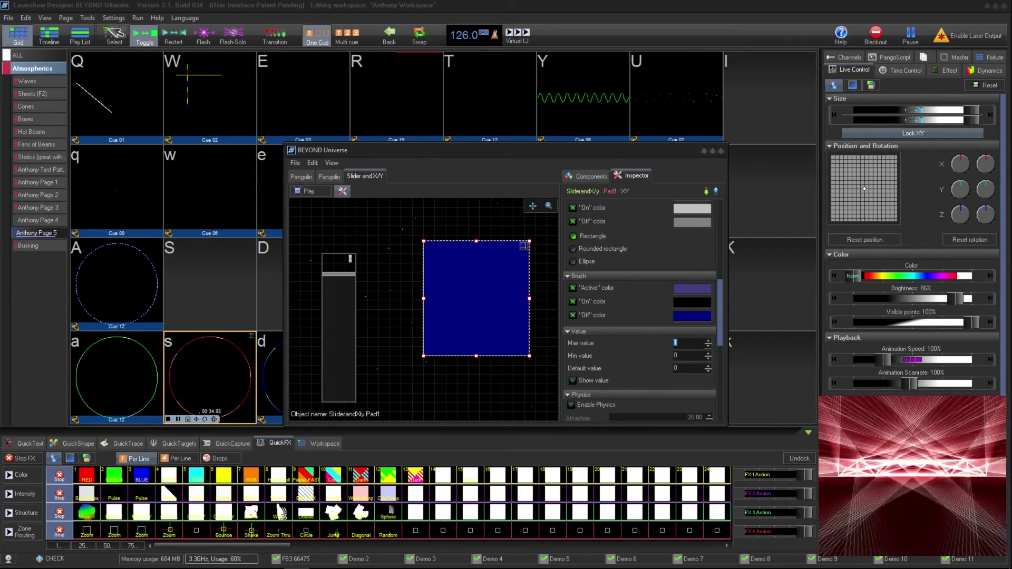
text(100)
click(686, 355)
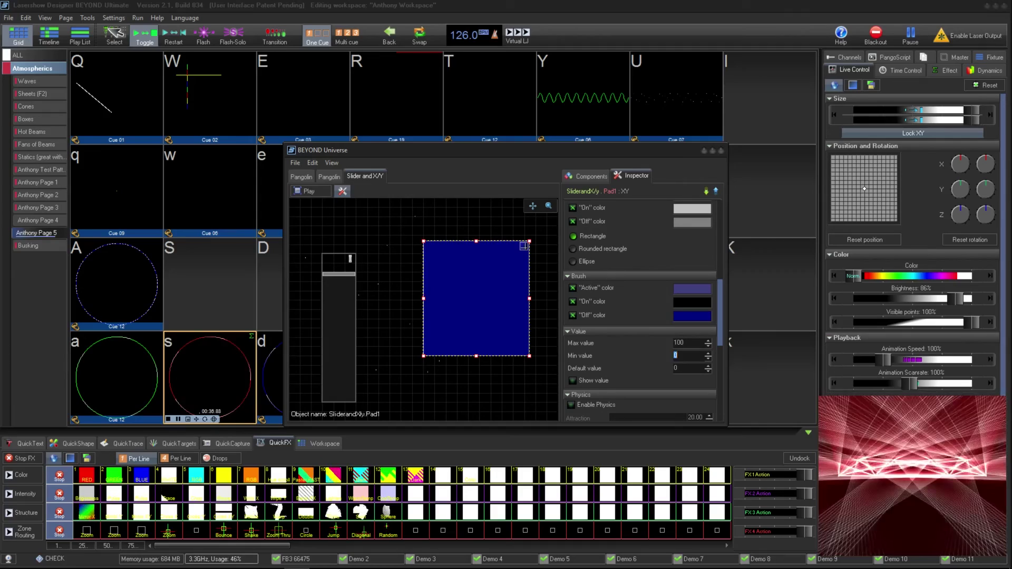
text(-100)
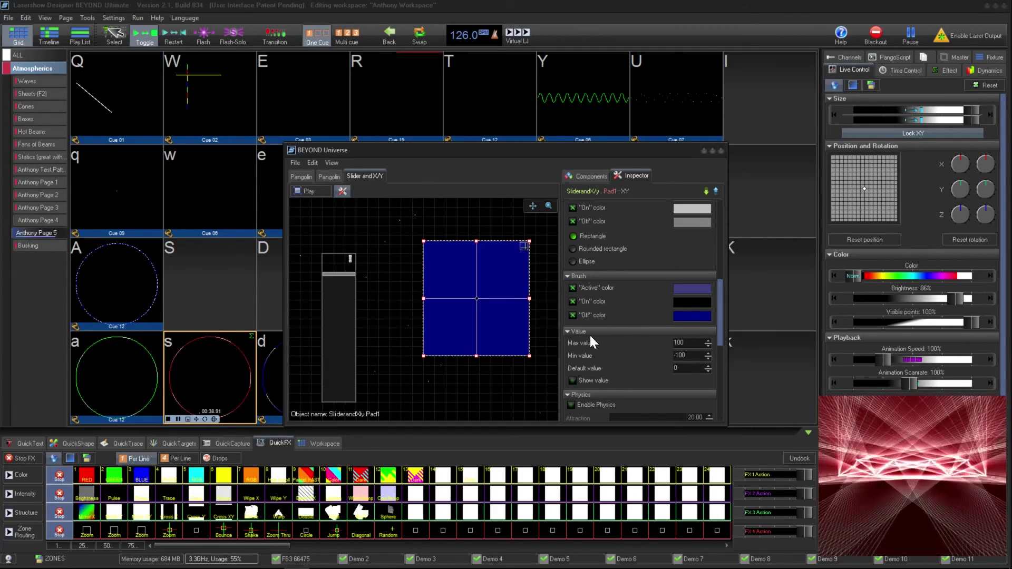
drag(477, 298, 452, 262)
click(299, 192)
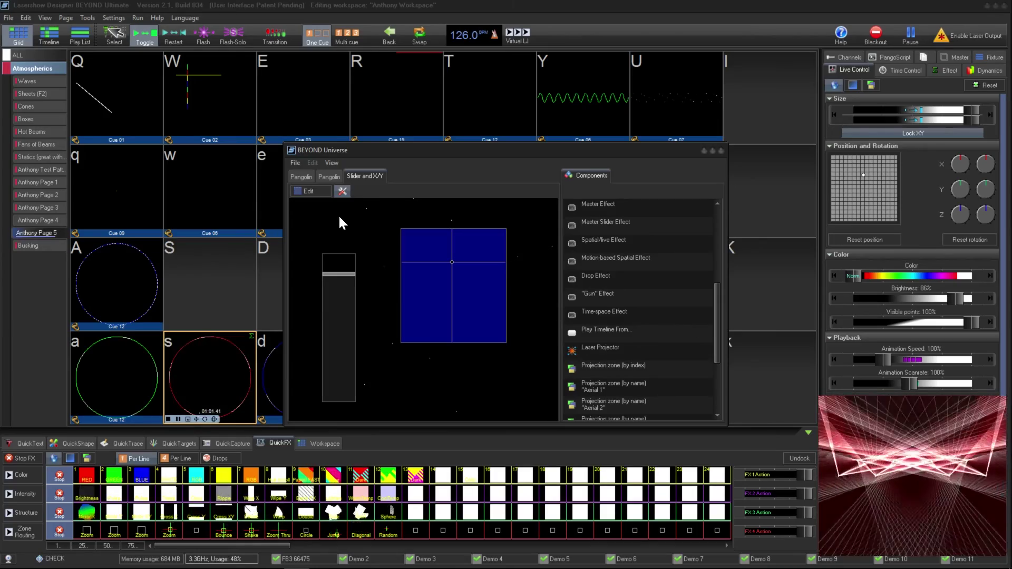
Show the second Pangolin page's stage visualizer, then trigger cues a, A, w, W, Q and s
click(330, 178)
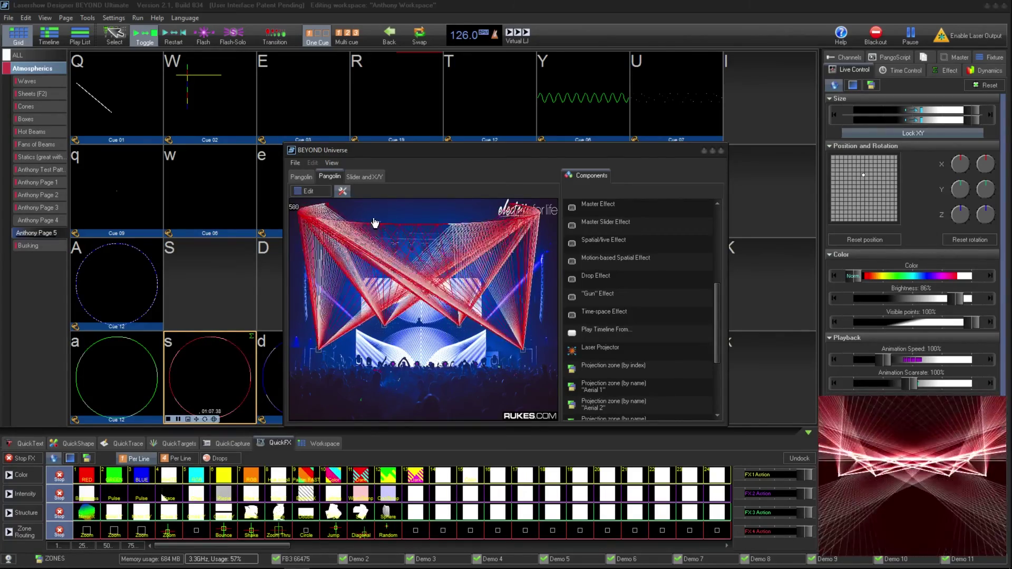
click(151, 366)
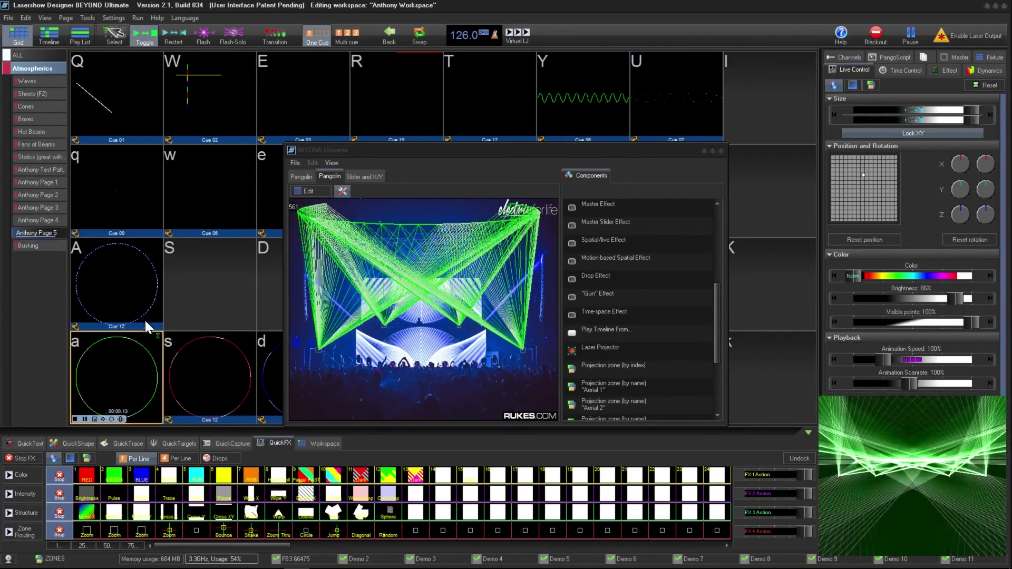
click(140, 302)
click(222, 170)
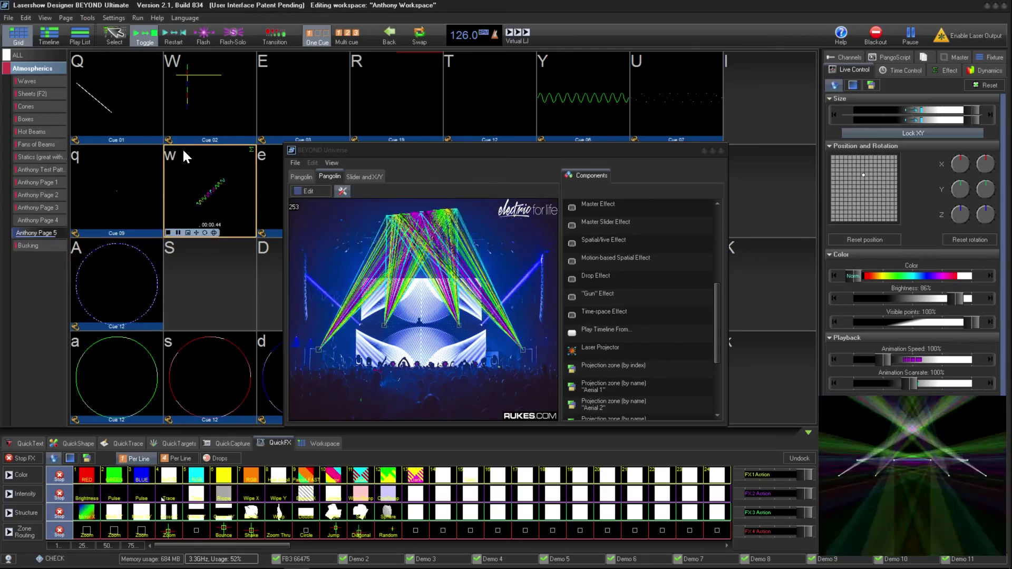
click(232, 106)
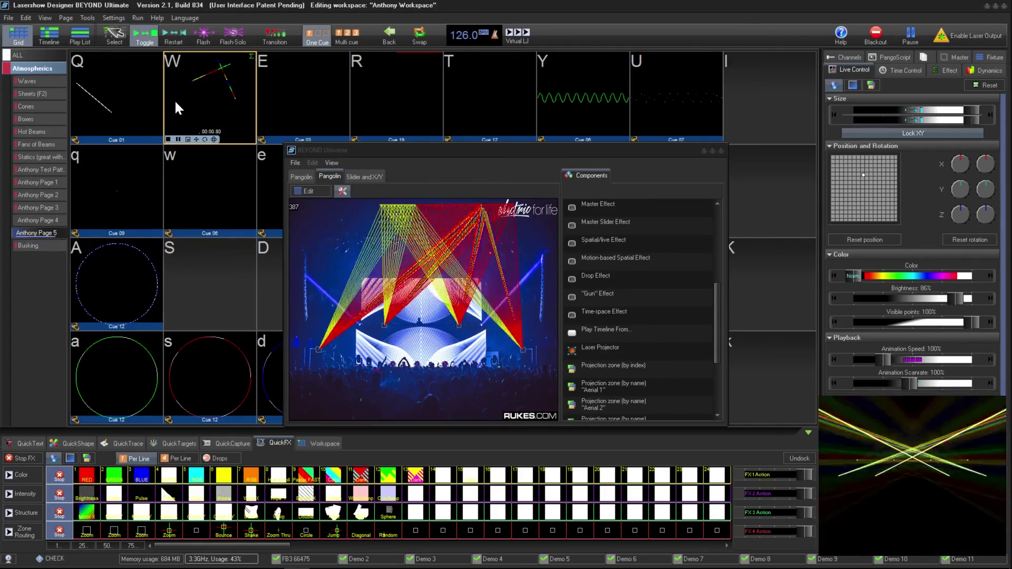
click(145, 102)
click(251, 353)
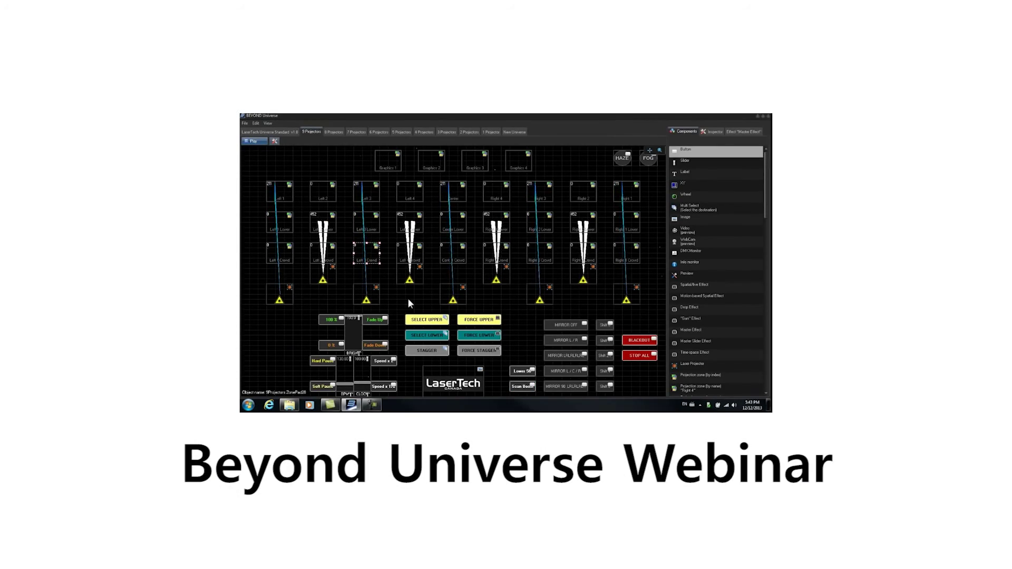
click(481, 321)
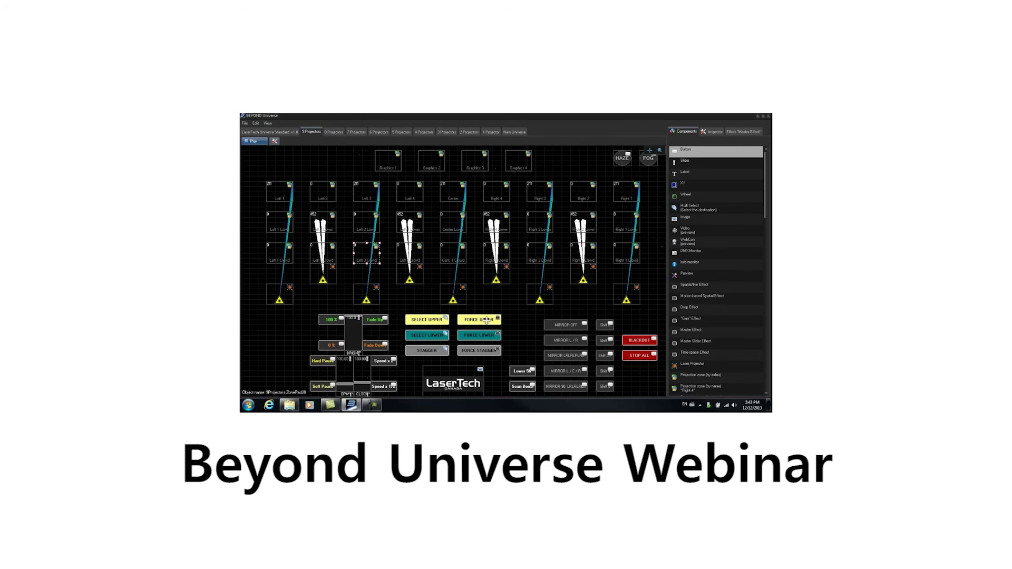